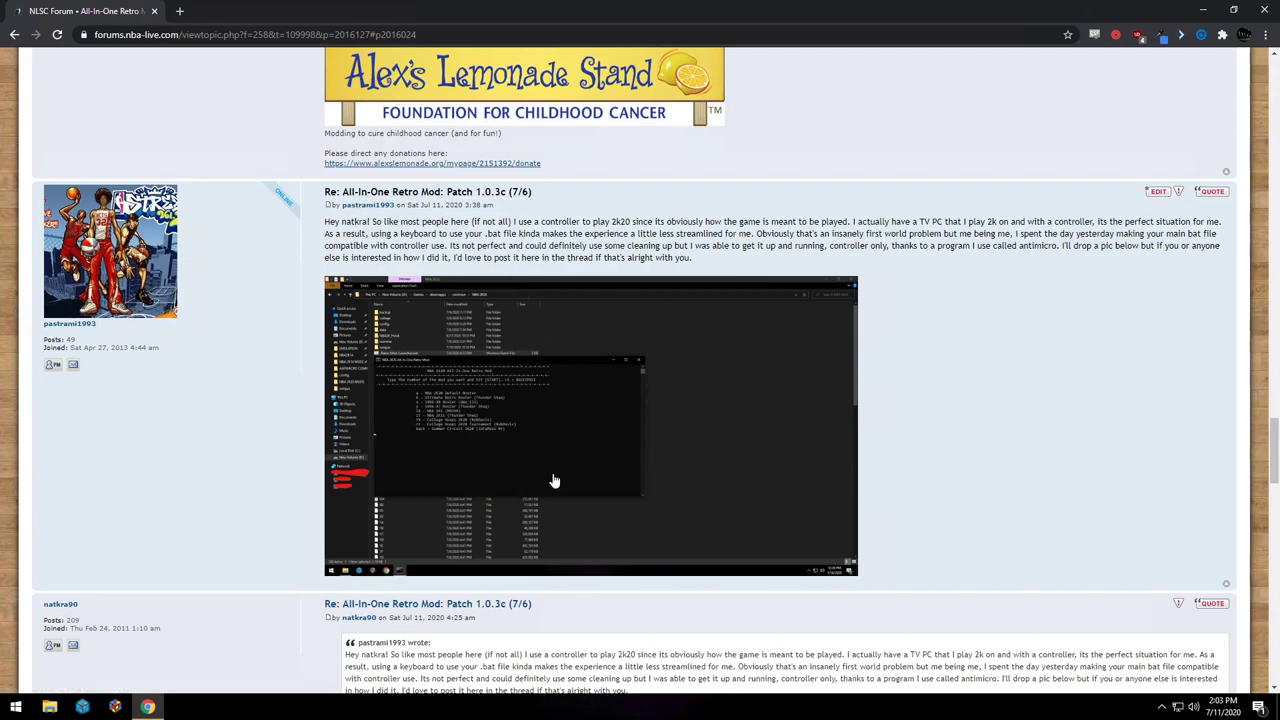
# - View the forum's launcher screenshot in a maximized full-size window, then close it
pyautogui.click(478, 425)
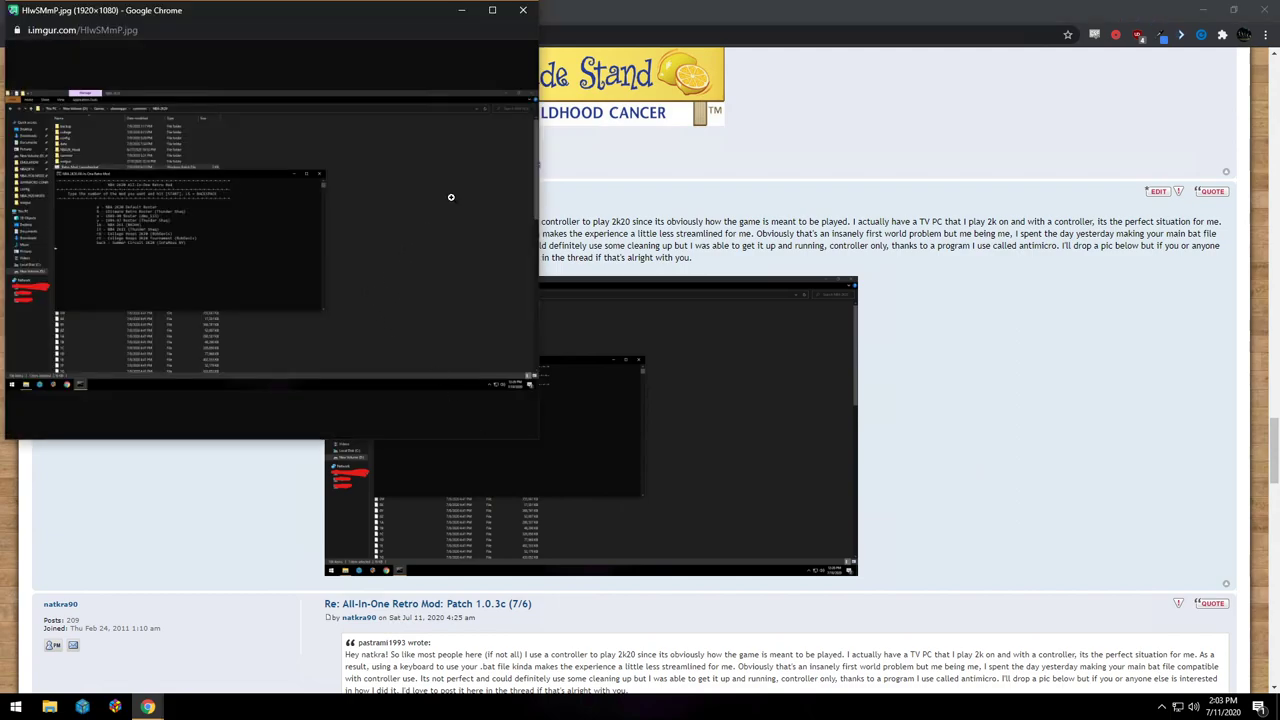
pyautogui.click(525, 11)
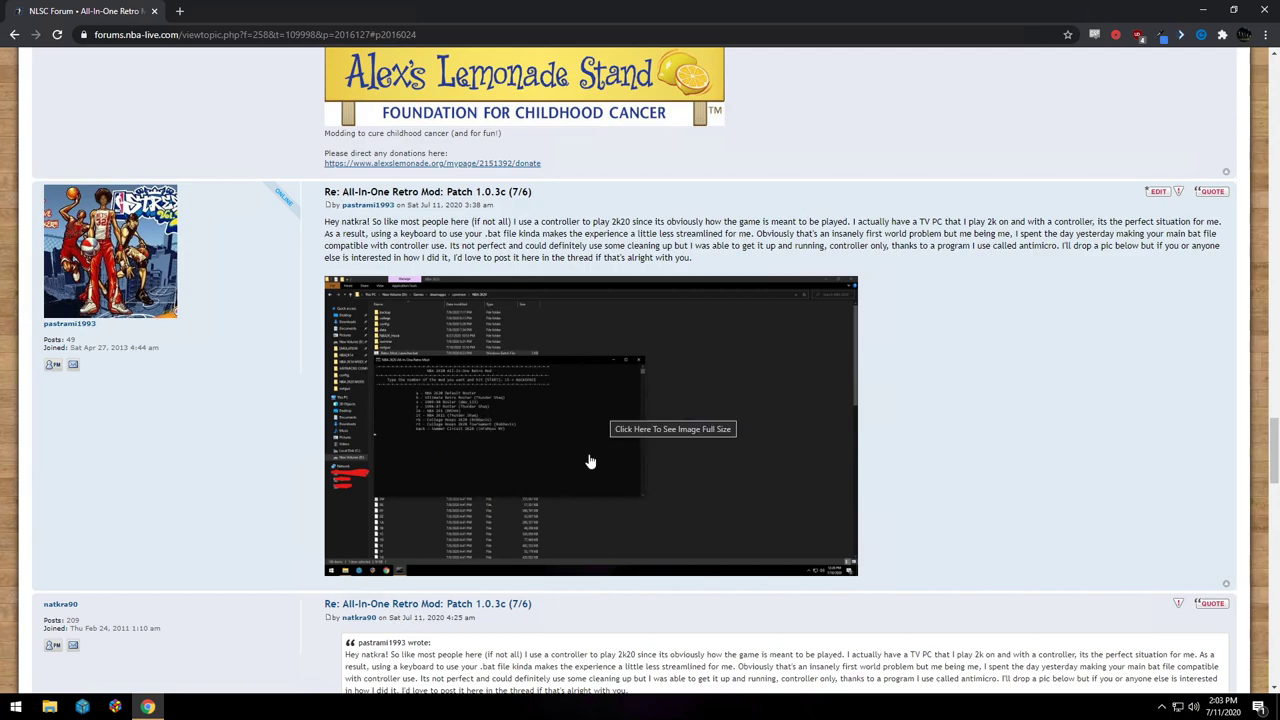
pyautogui.click(514, 432)
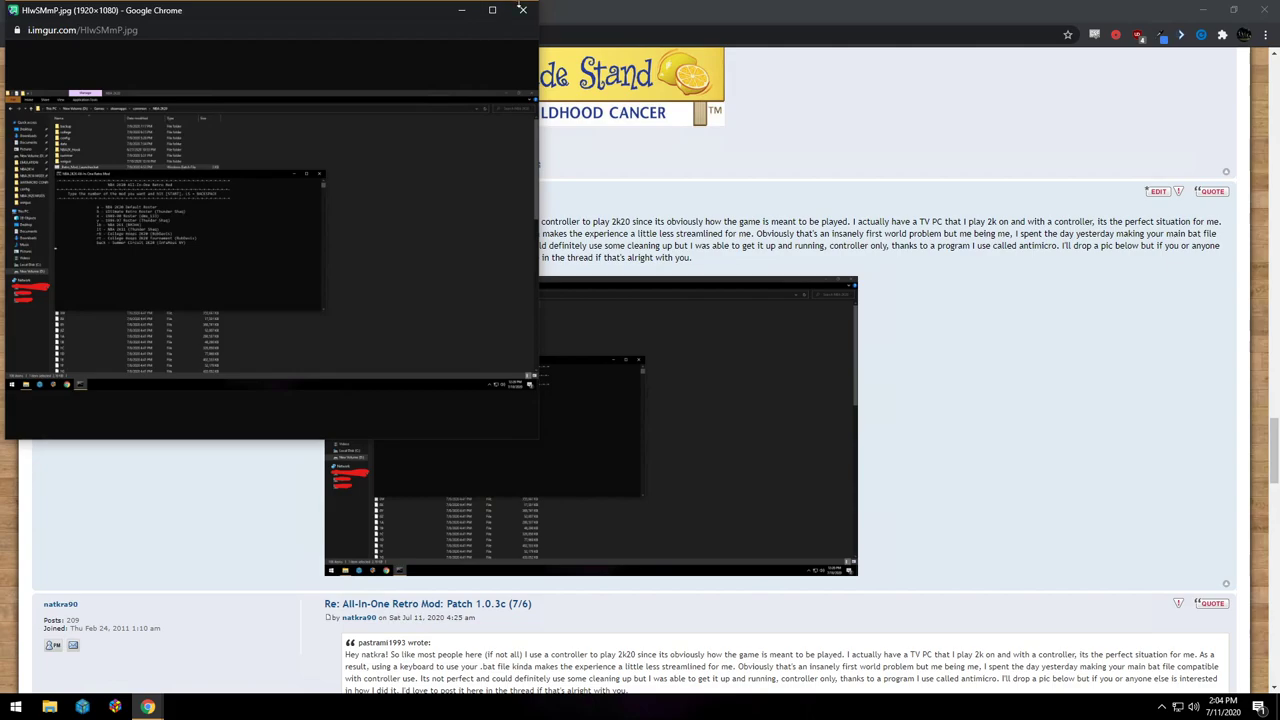
pyautogui.click(494, 12)
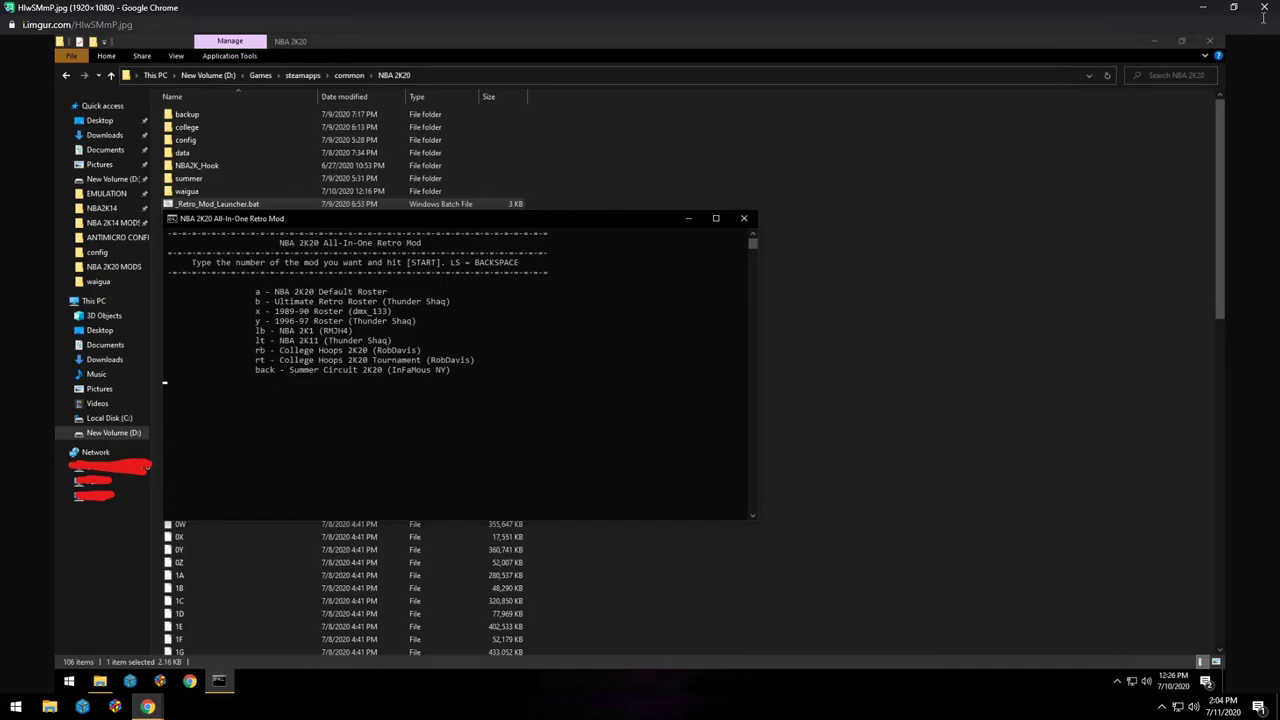
pyautogui.click(1264, 8)
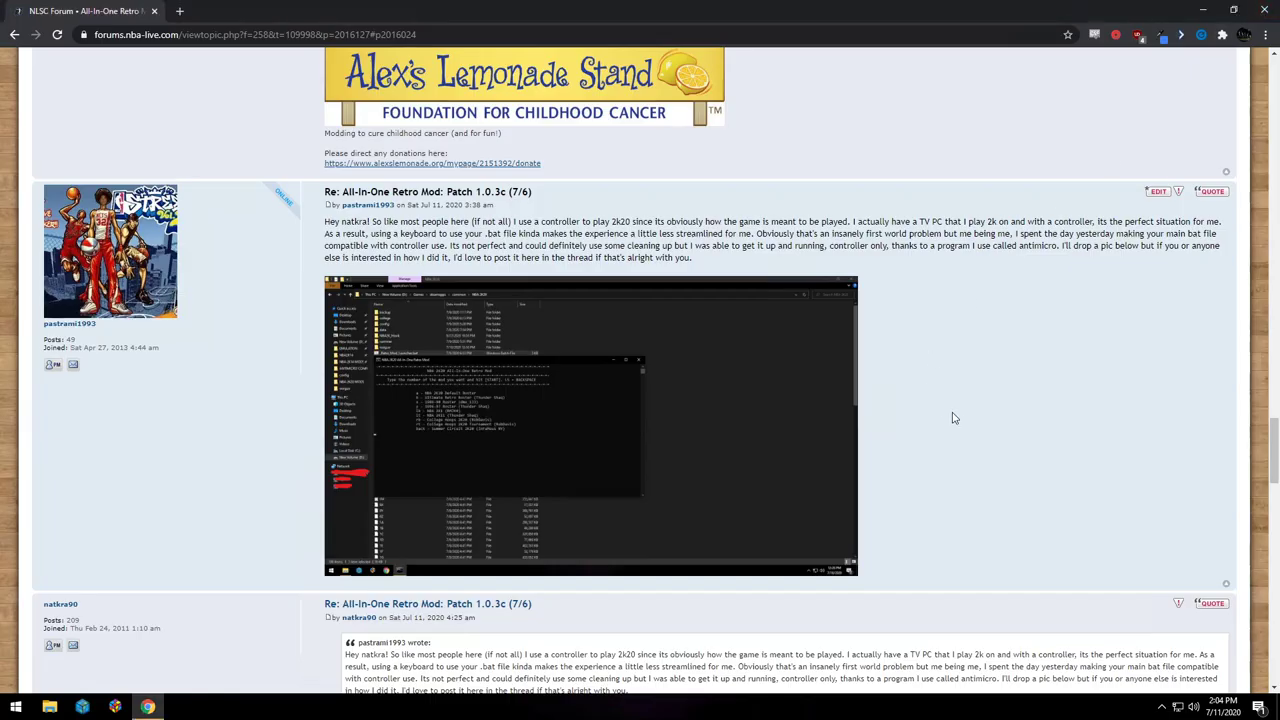
# - Open antimicro from the hidden tray icons to show Game Controller 1
pyautogui.click(1161, 707)
pyautogui.click(1185, 681)
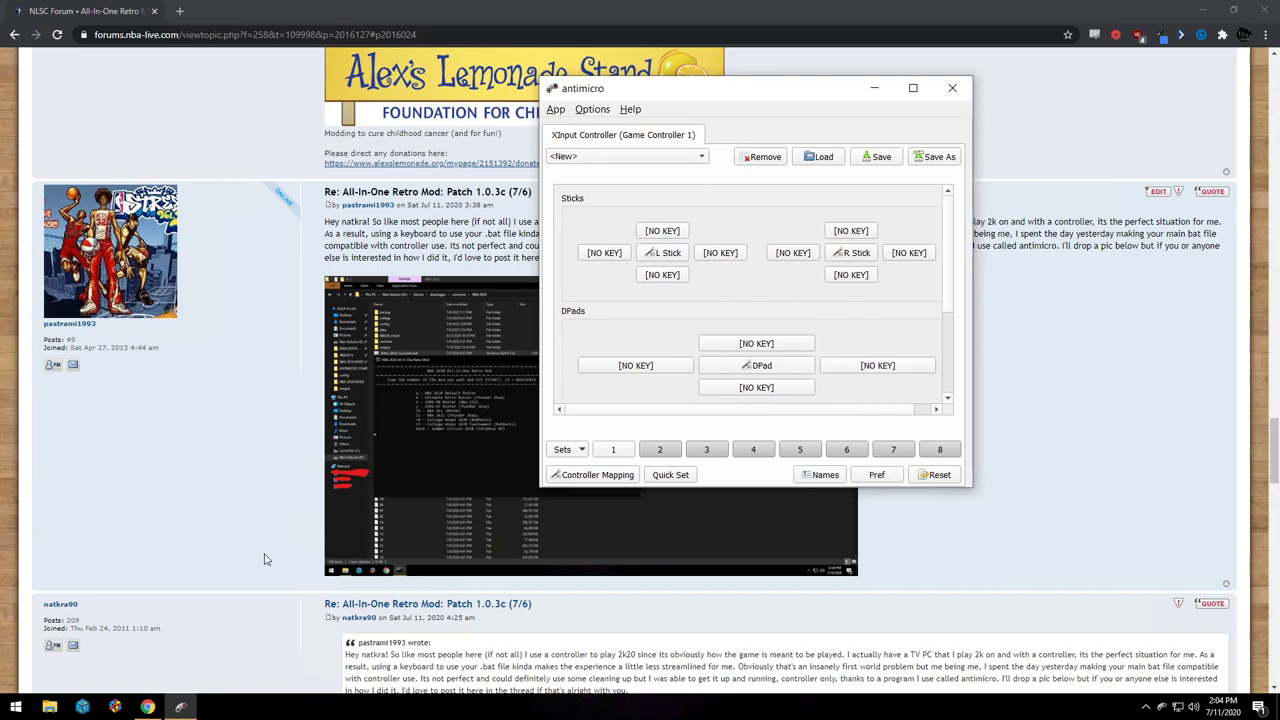
# - Browse File Explorer to the D:\Games\steamapps\common\NBA 2K20 folder
pyautogui.click(49, 707)
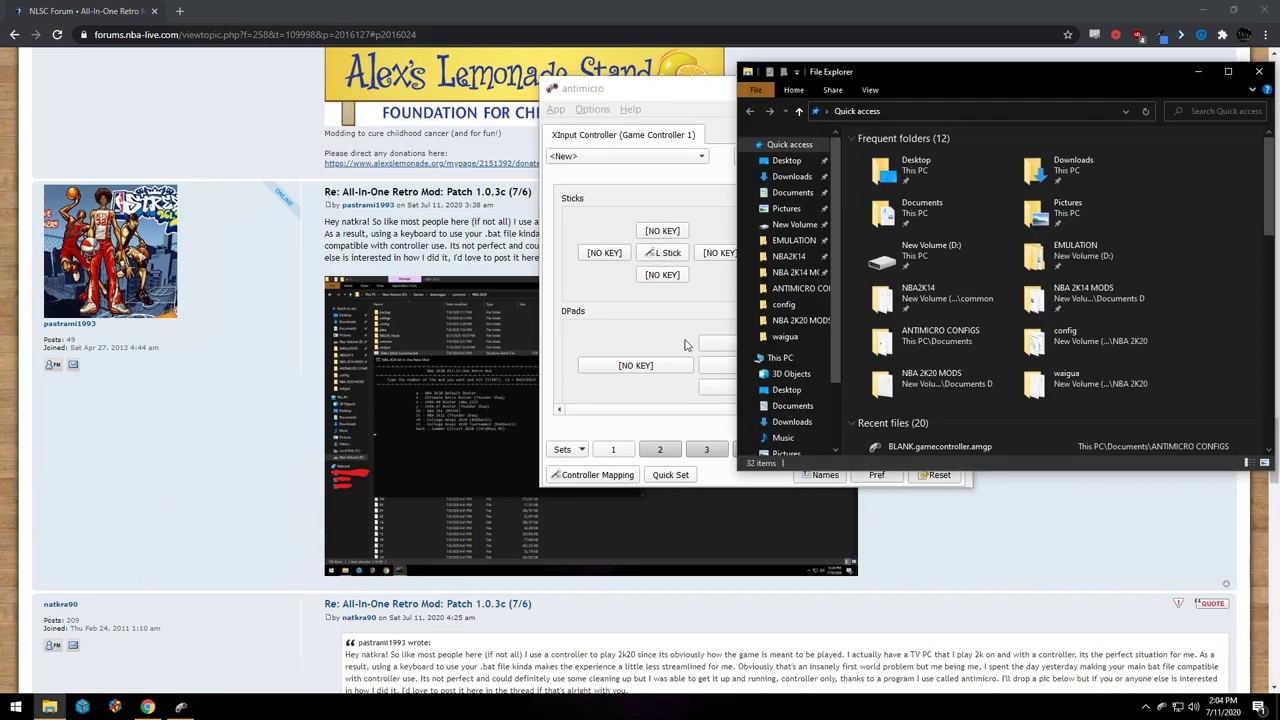
pyautogui.click(790, 305)
pyautogui.click(993, 111)
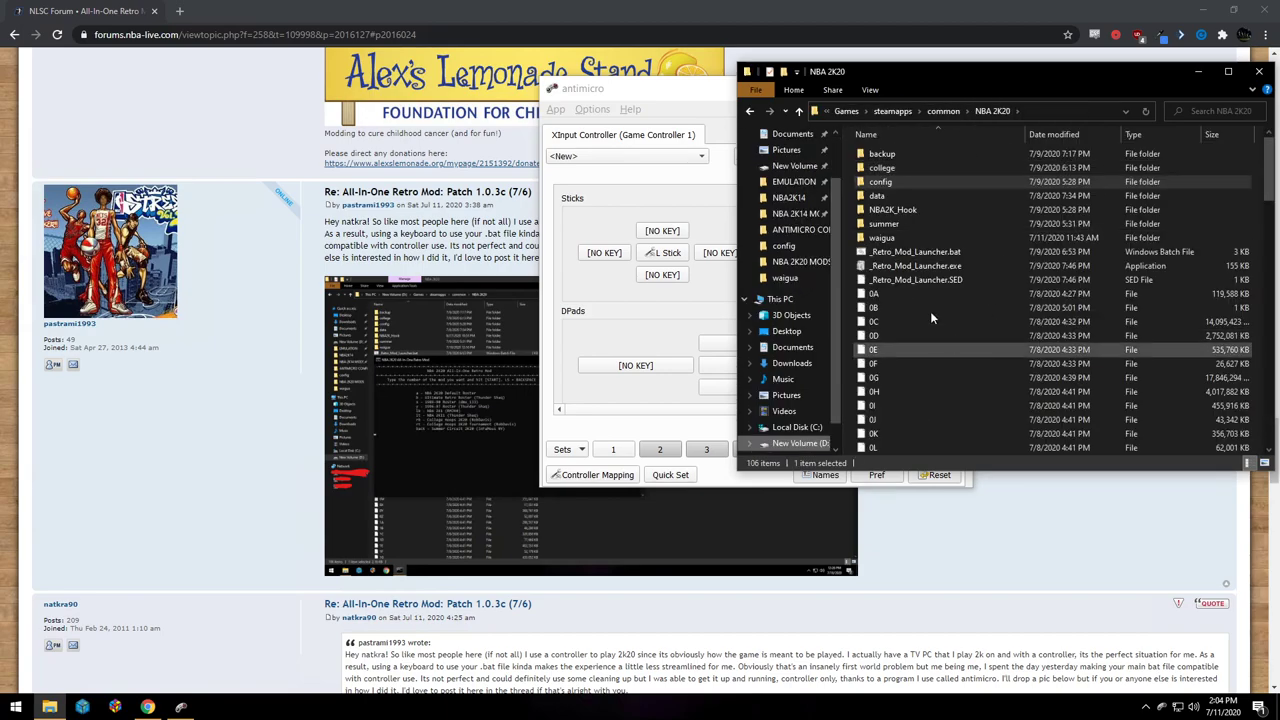
pyautogui.click(918, 254)
pyautogui.click(932, 268)
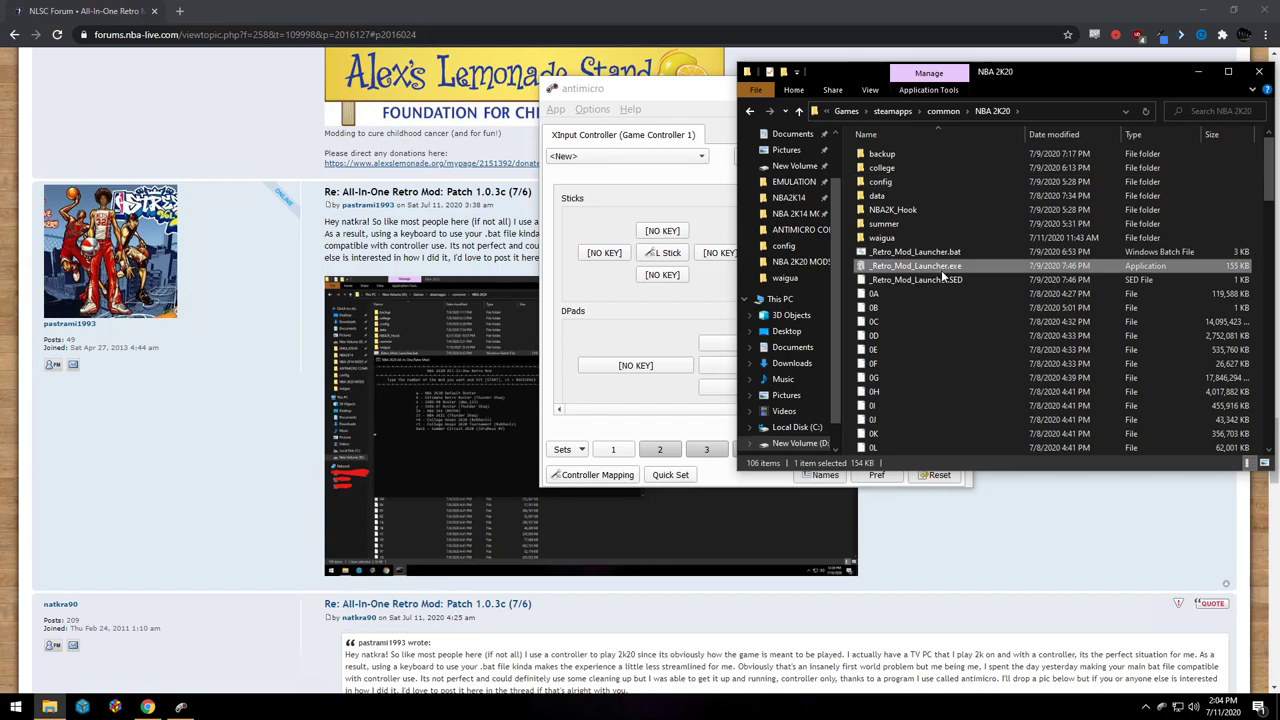
# - Test-run _Retro_Mod_Launcher.bat, close its console, and open it in Notepad++
pyautogui.doubleClick(938, 253)
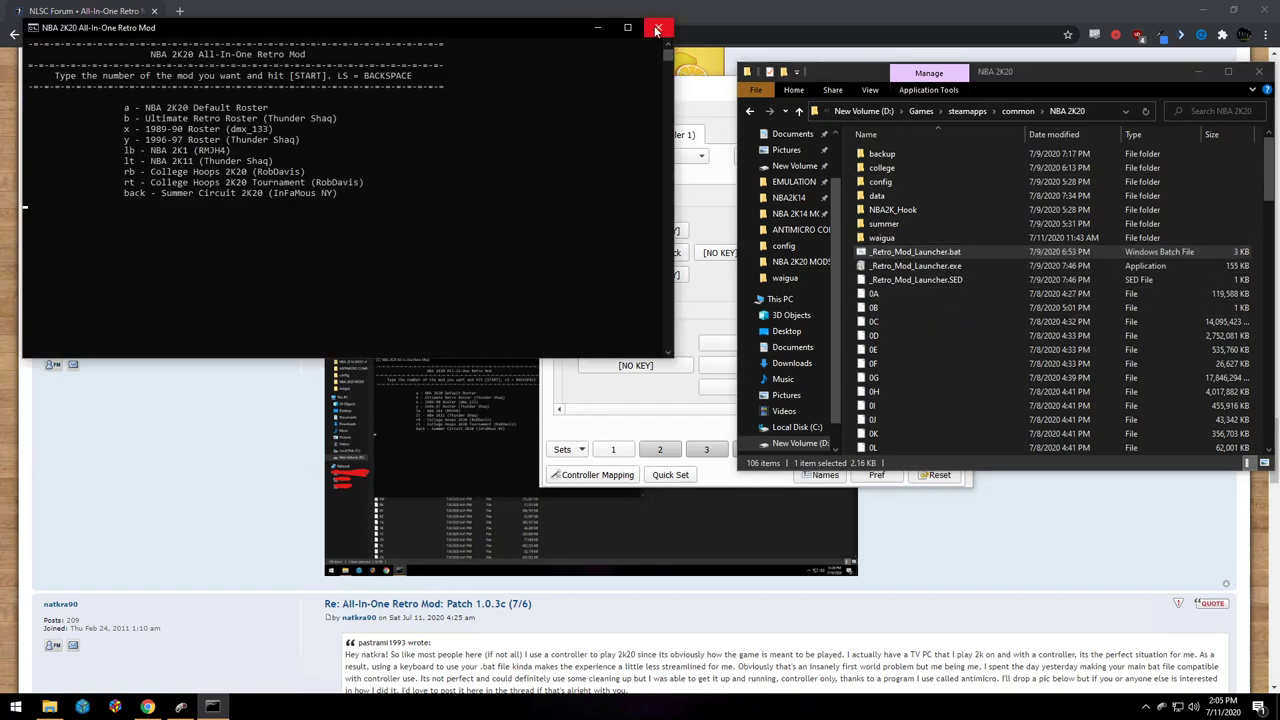
pyautogui.click(658, 27)
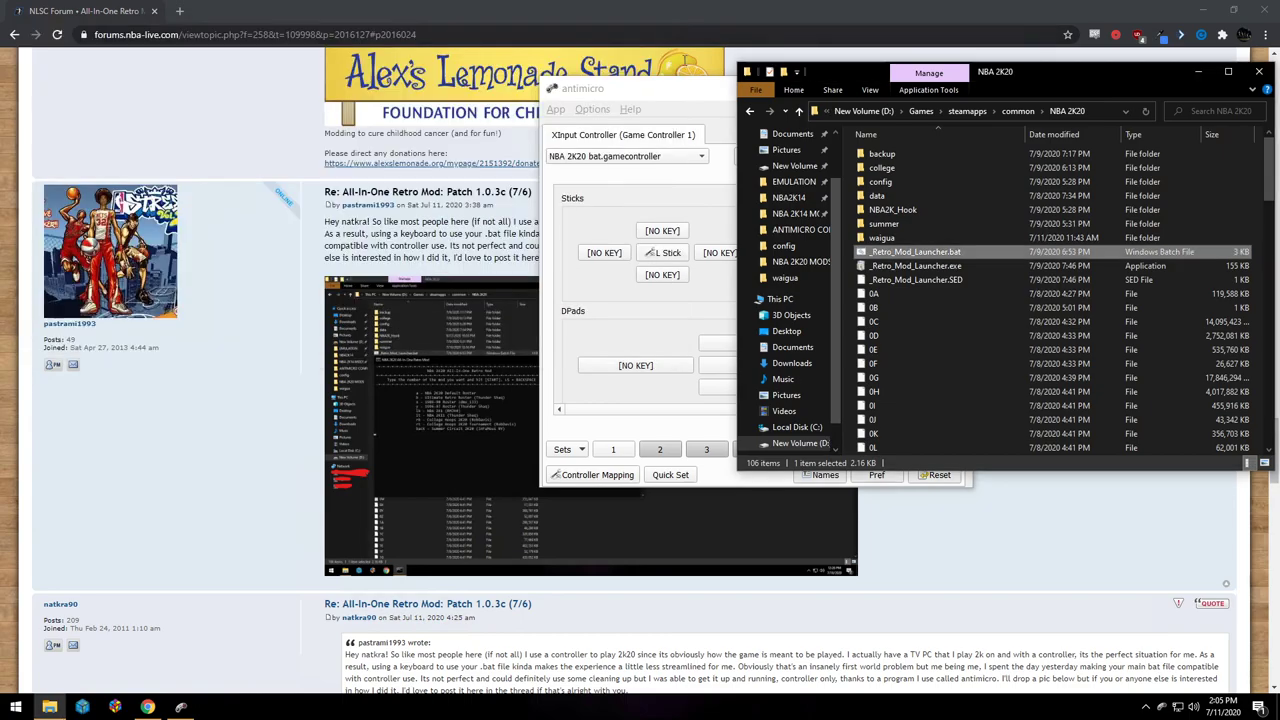
pyautogui.rightClick(937, 253)
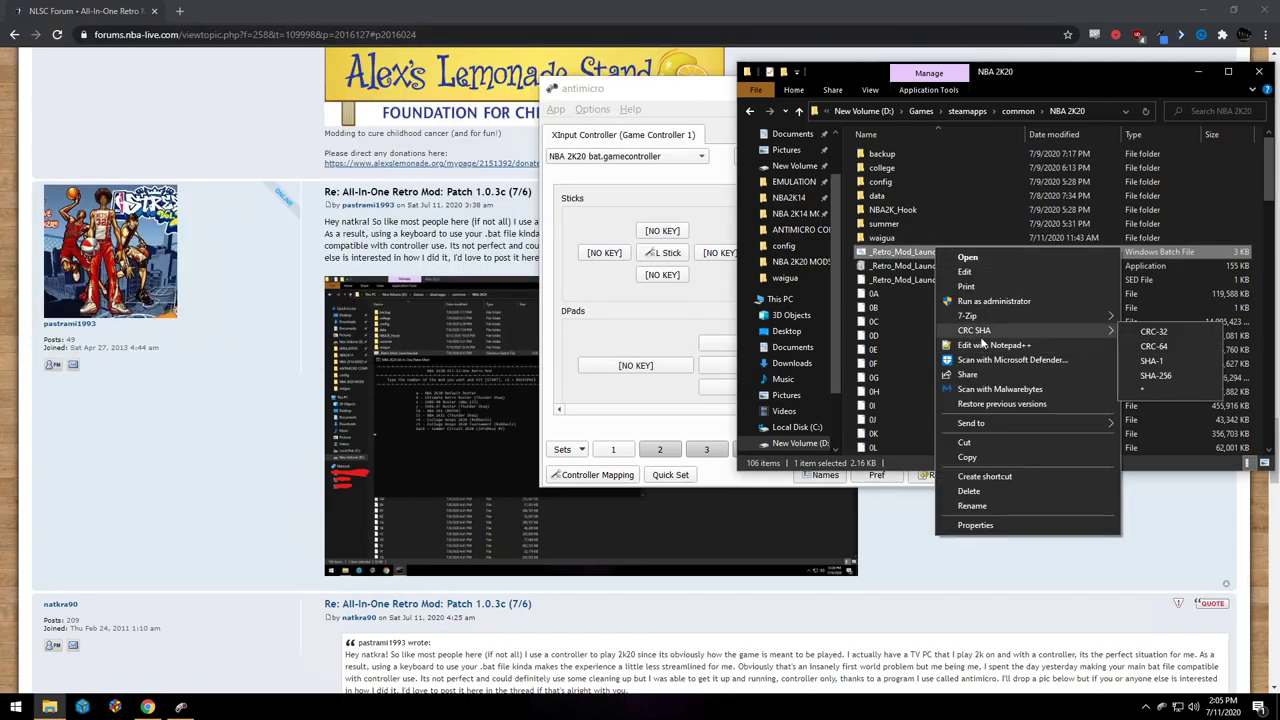
pyautogui.click(985, 345)
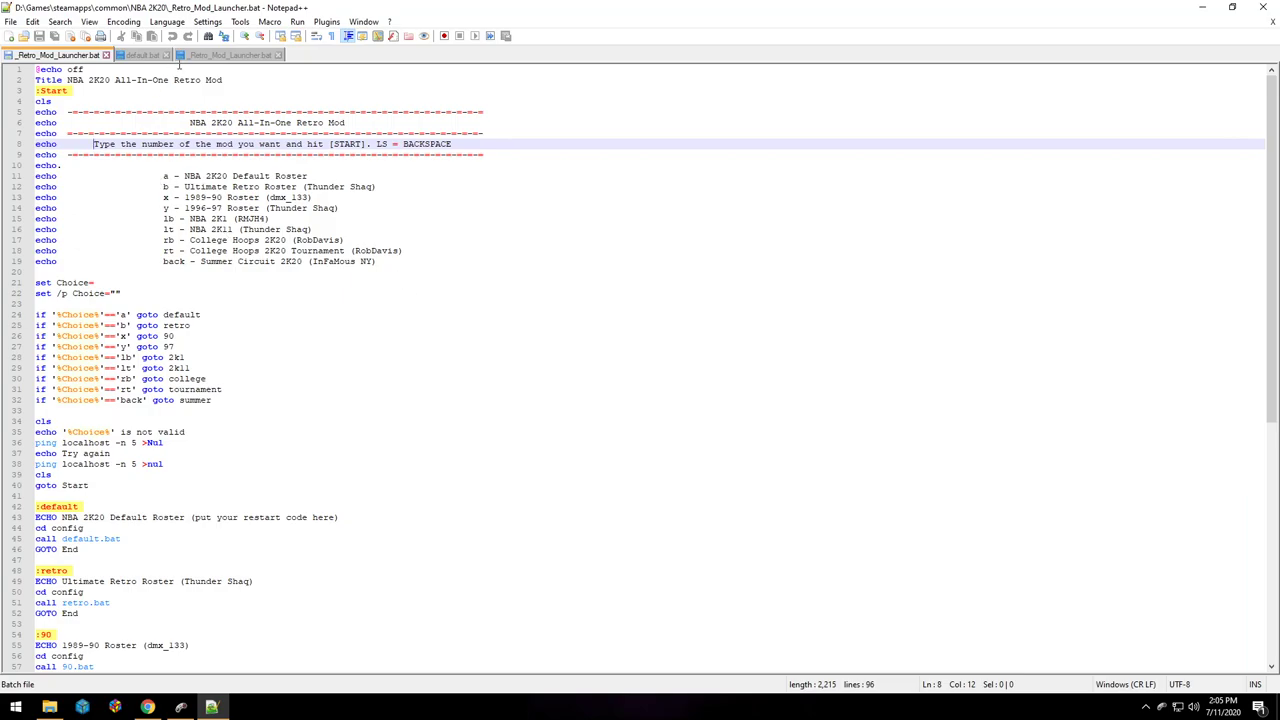
# - Close default.bat, review the a/b/x/y launcher script, and return to antimicro
pyautogui.click(236, 55)
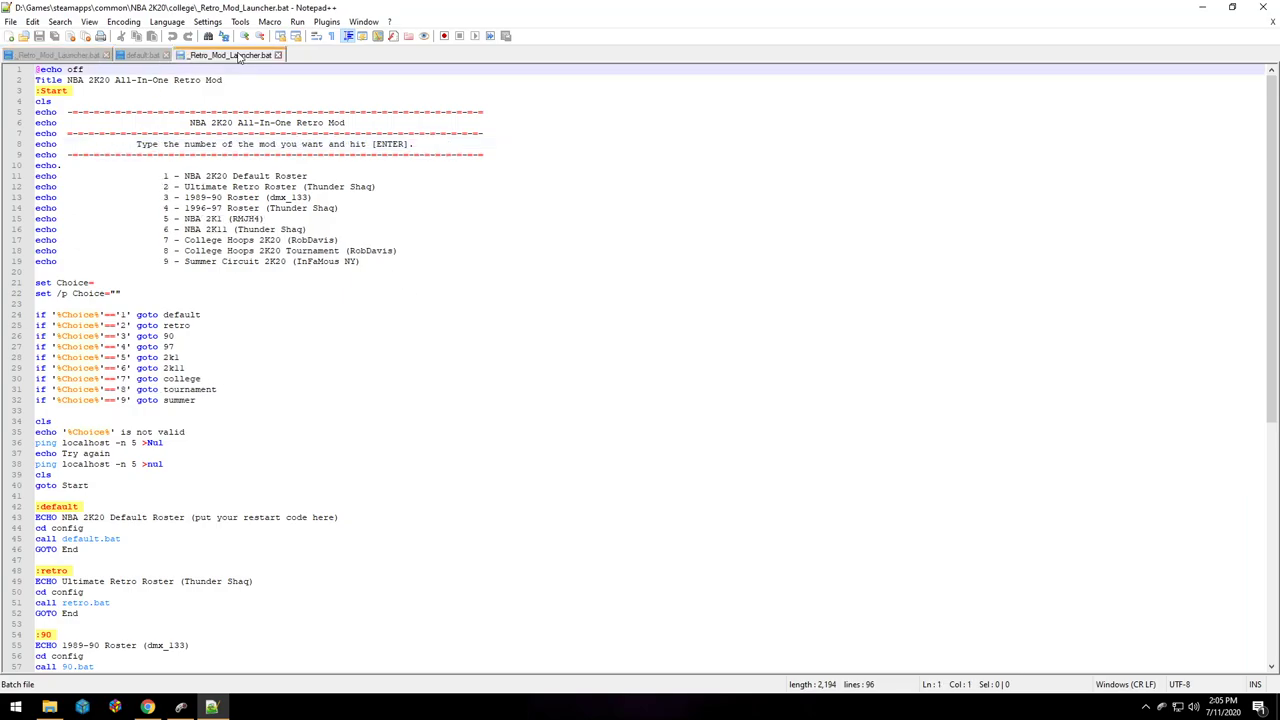
pyautogui.click(166, 55)
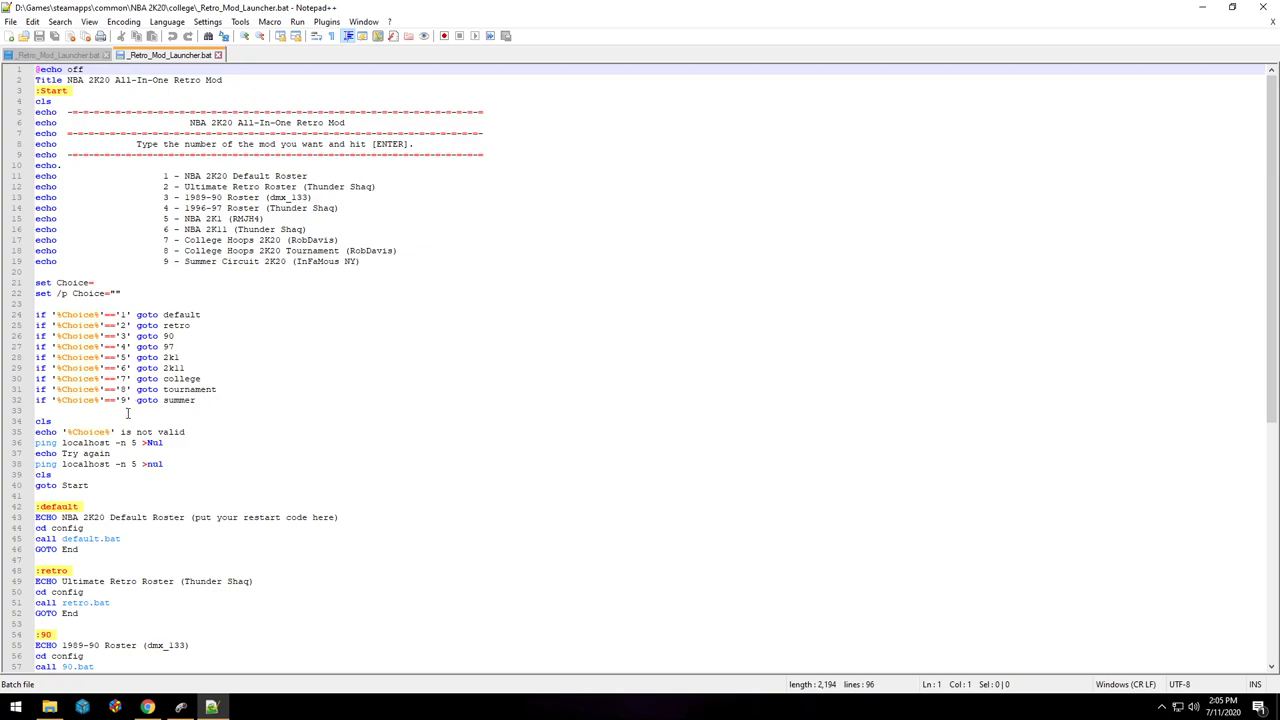
pyautogui.scroll(-1, 246, 432)
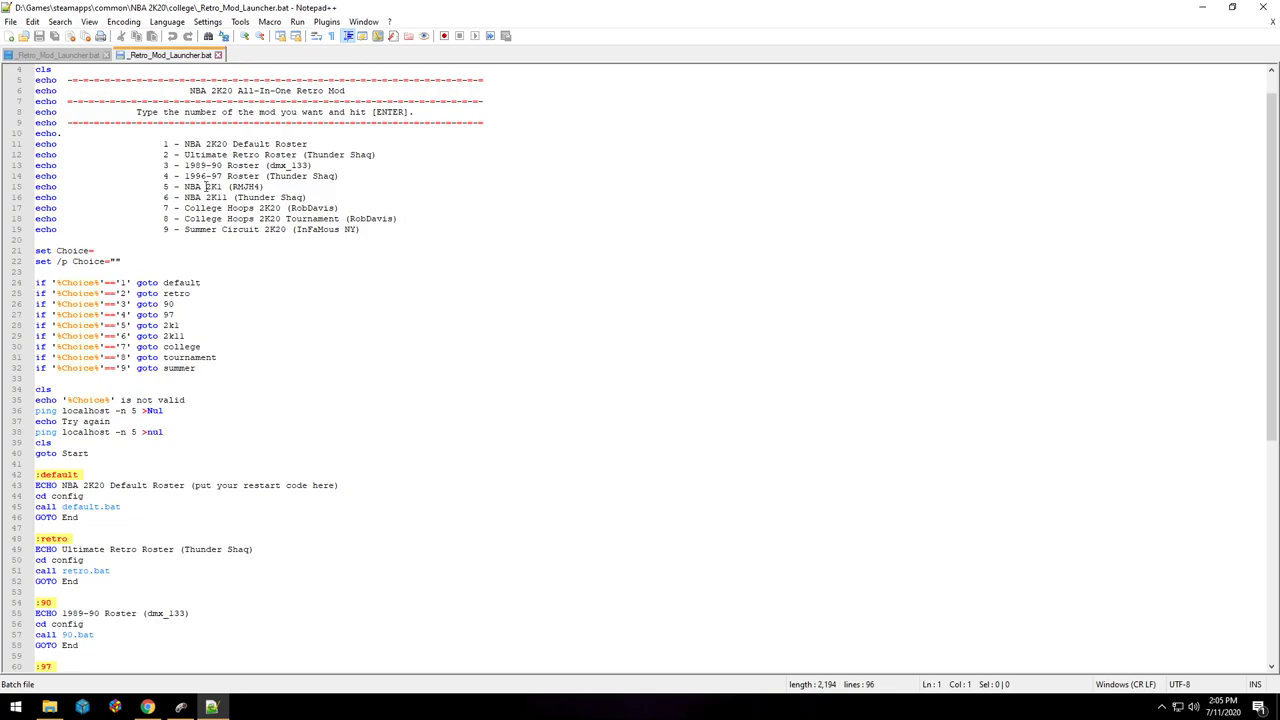
pyautogui.scroll(1, 190, 153)
pyautogui.click(62, 55)
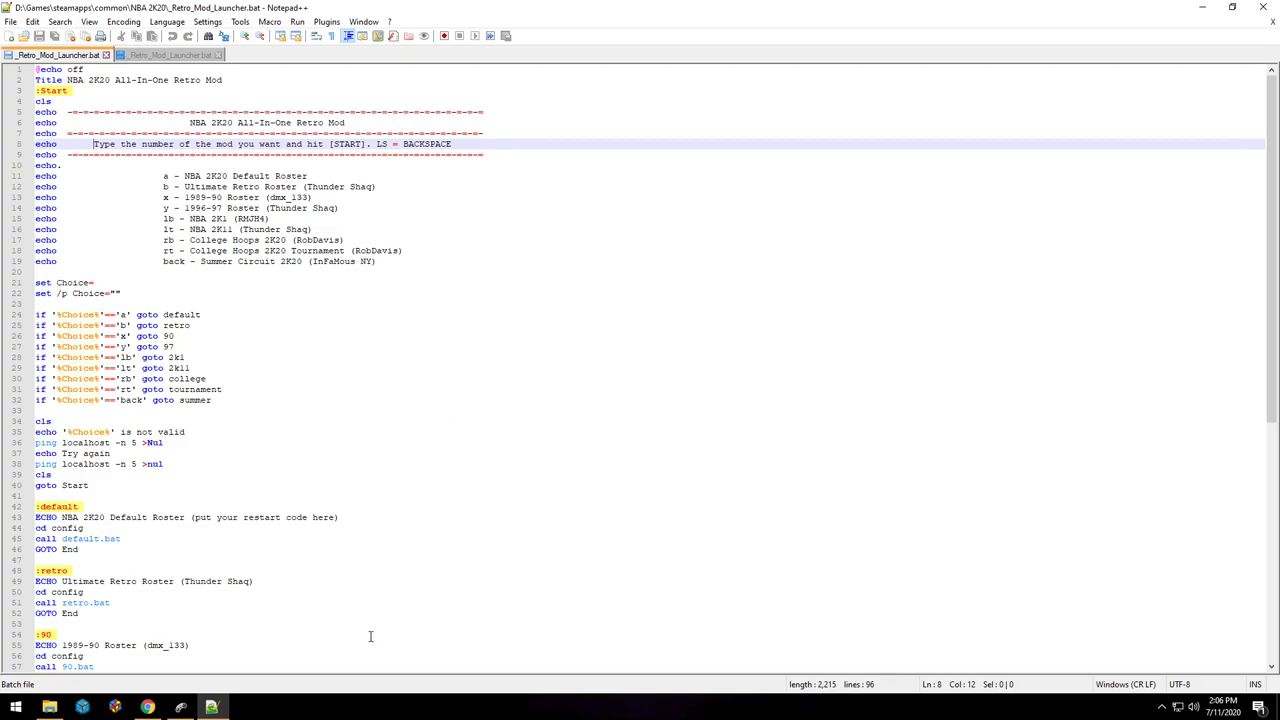
pyautogui.click(180, 708)
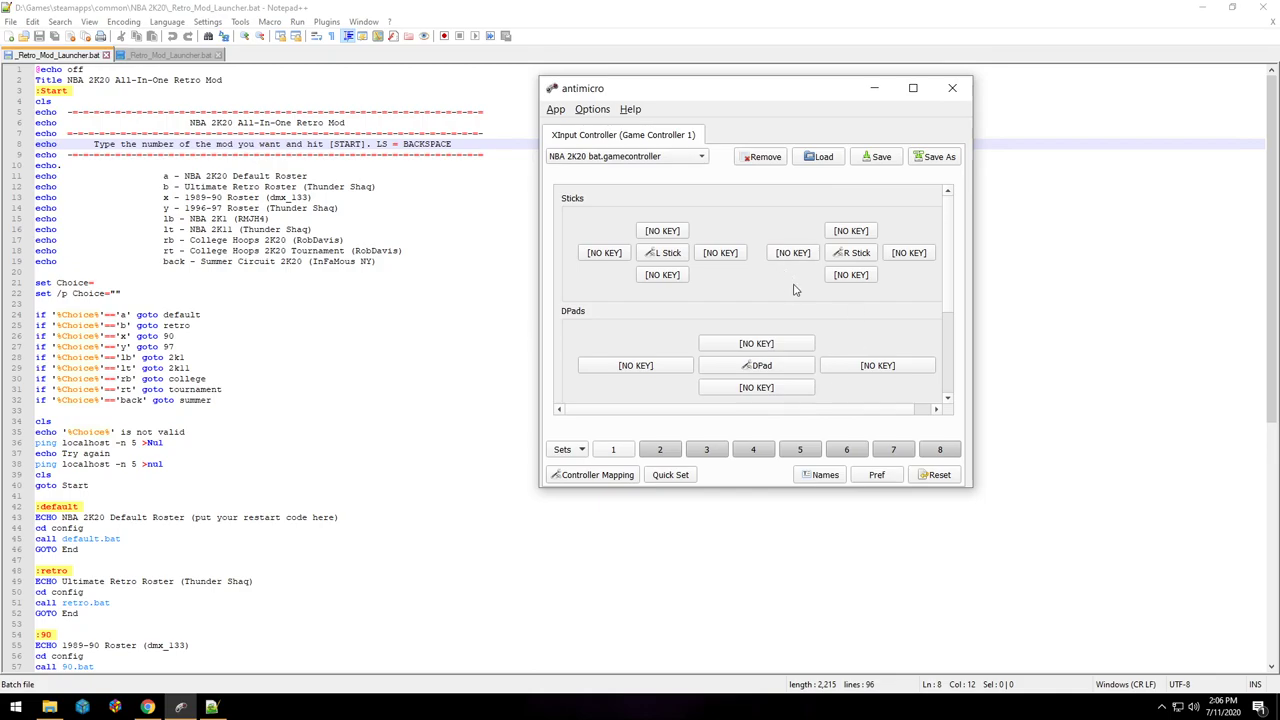
# - Keep the NBA 2K20 bat.gamecontroller profile and open the A button's key assignment
pyautogui.click(629, 159)
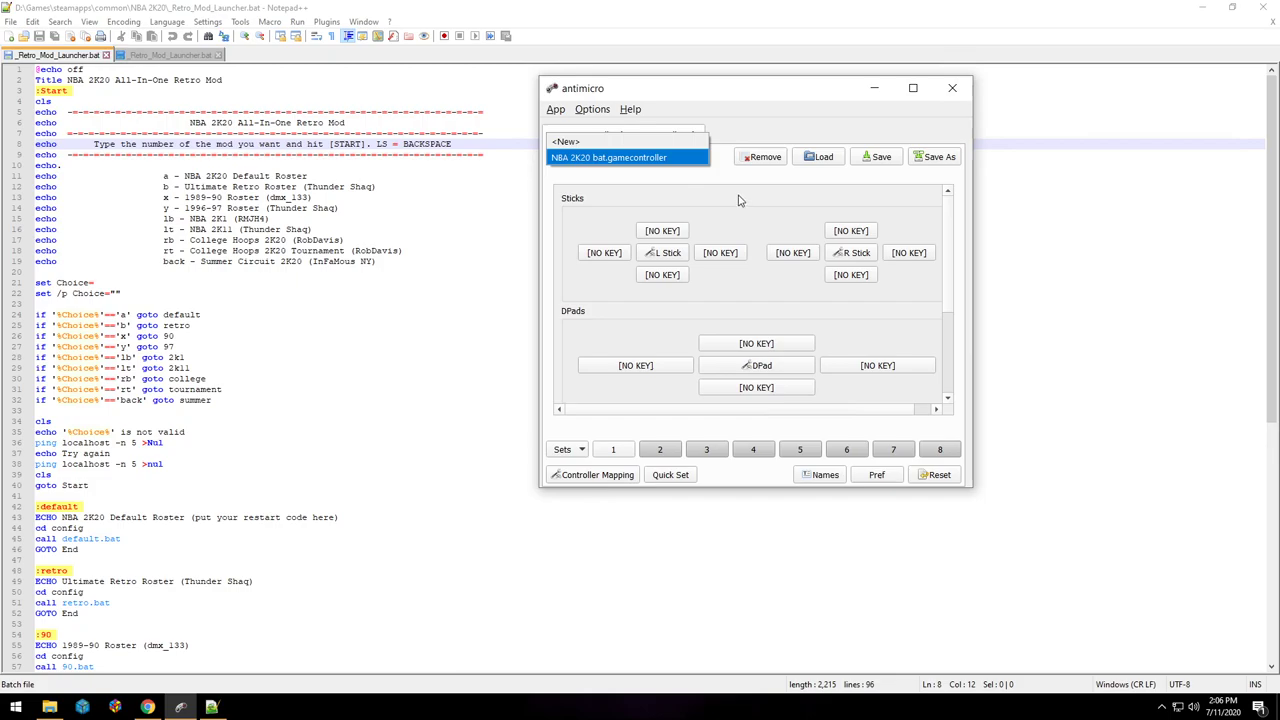
pyautogui.click(697, 178)
pyautogui.scroll(-5, 745, 348)
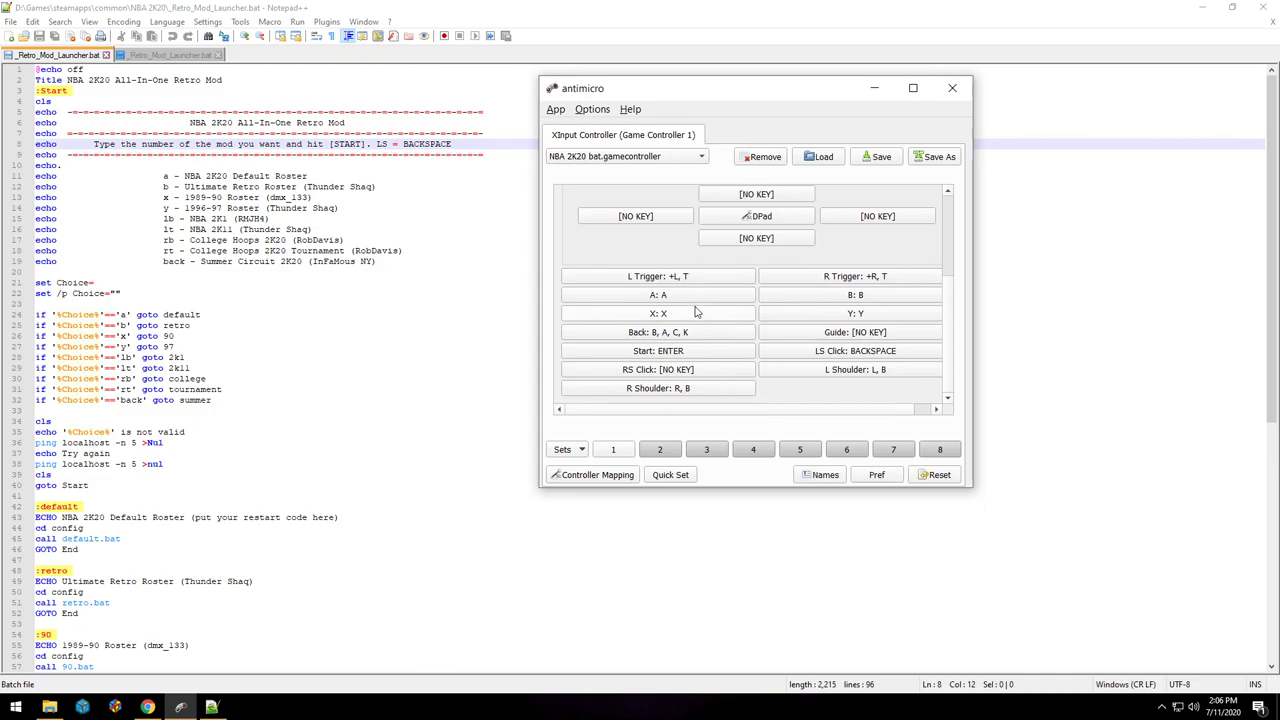
pyautogui.click(672, 296)
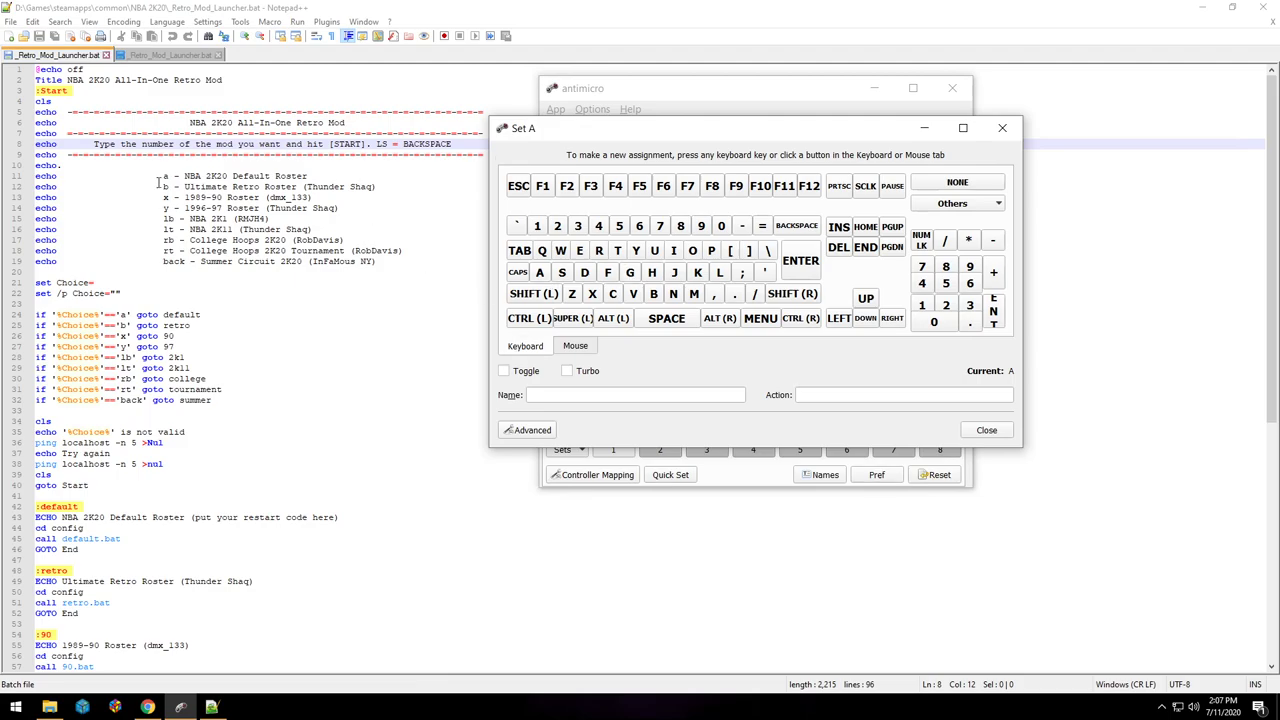
# - Close the A button dialog and open R Shoulder's advanced assignment settings
pyautogui.click(541, 277)
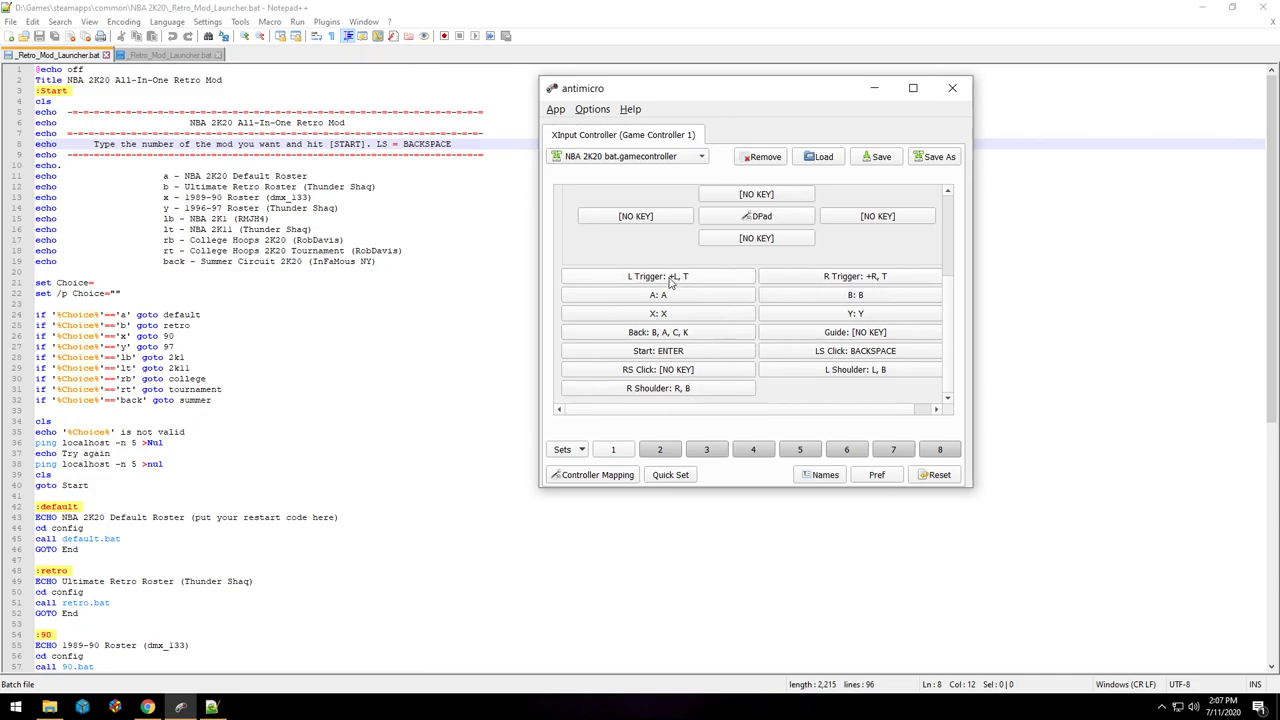
pyautogui.click(646, 388)
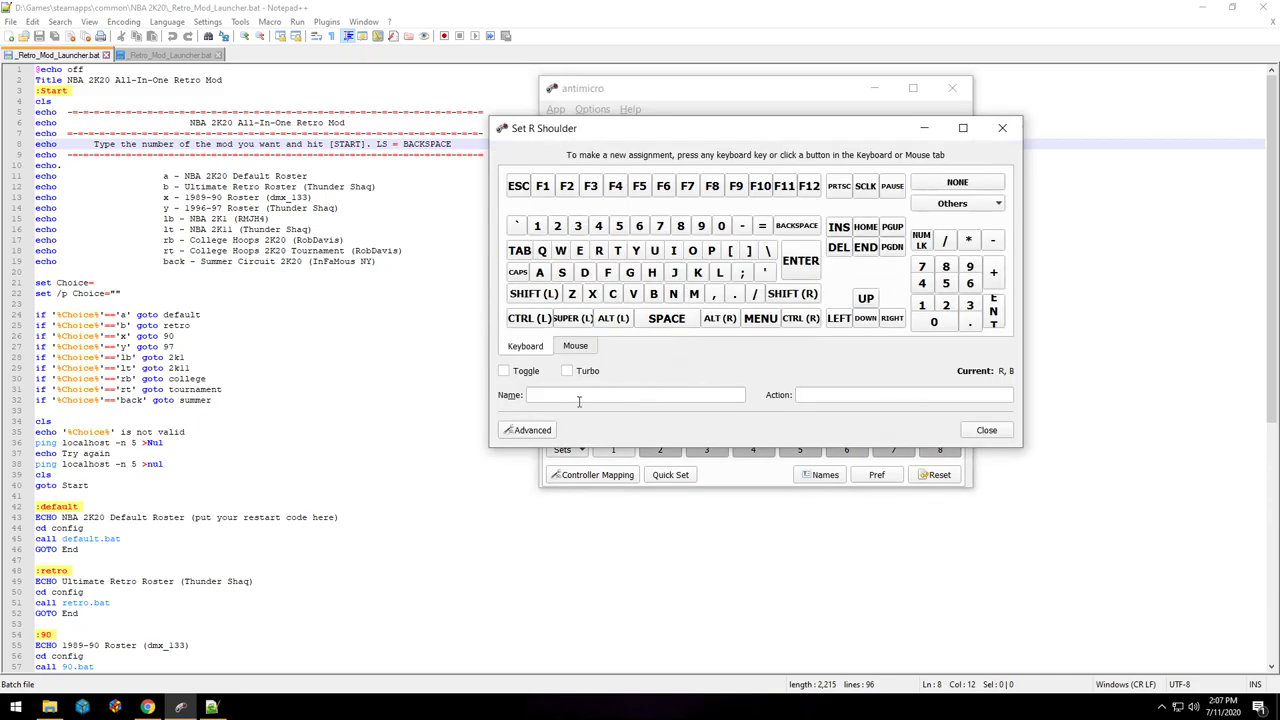
pyautogui.click(528, 431)
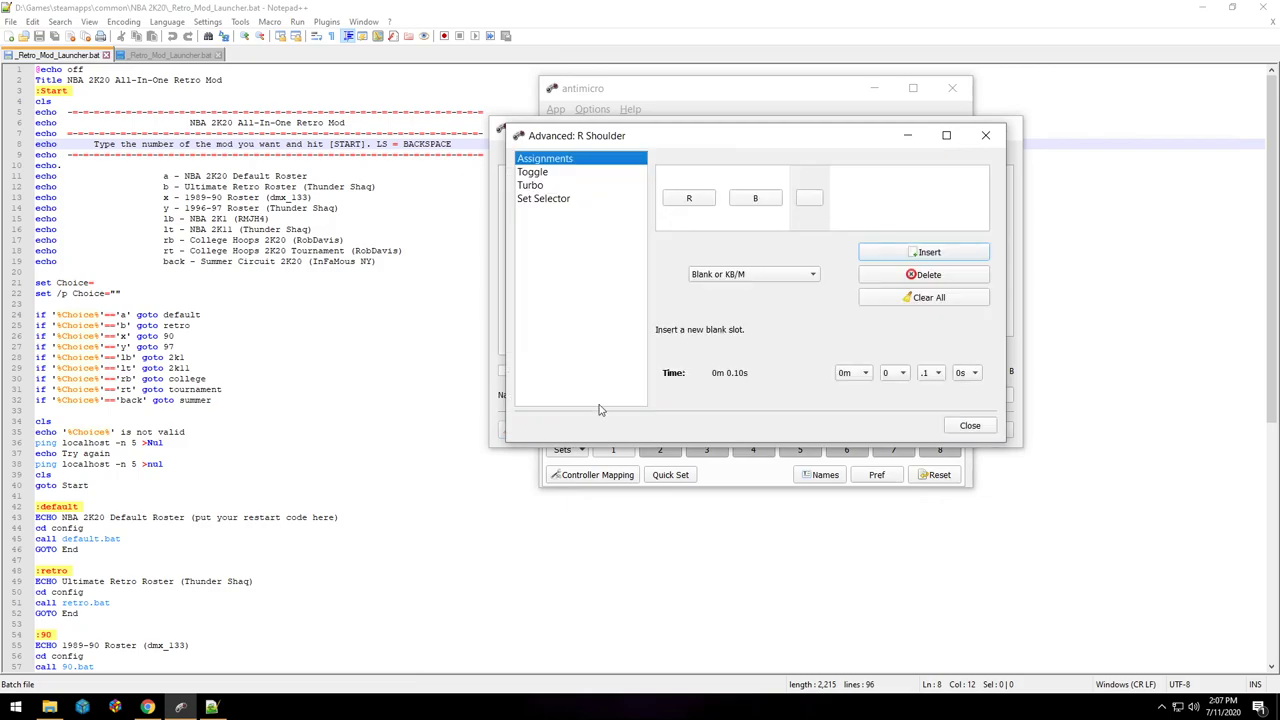
# - Assign keys R and B to R Shoulder's two slots and close its dialogs
pyautogui.click(689, 201)
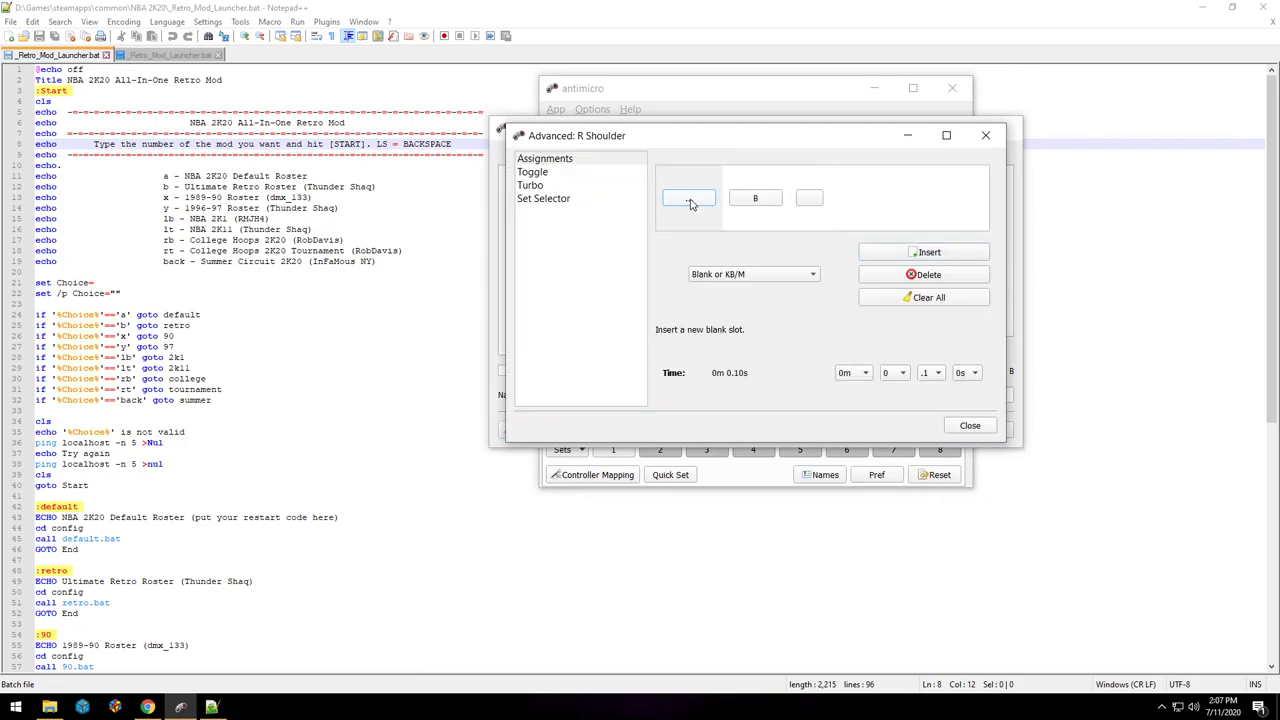
pyautogui.press('r')
pyautogui.click(755, 199)
pyautogui.press('b')
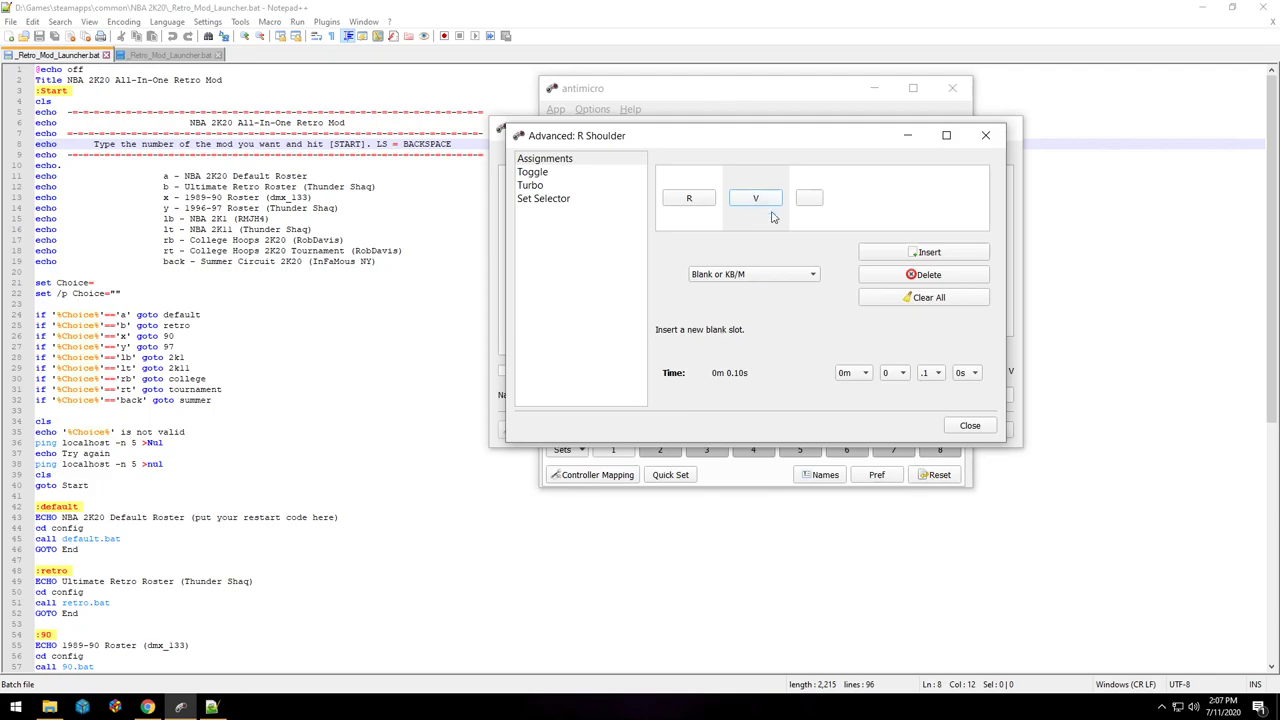
pyautogui.click(966, 424)
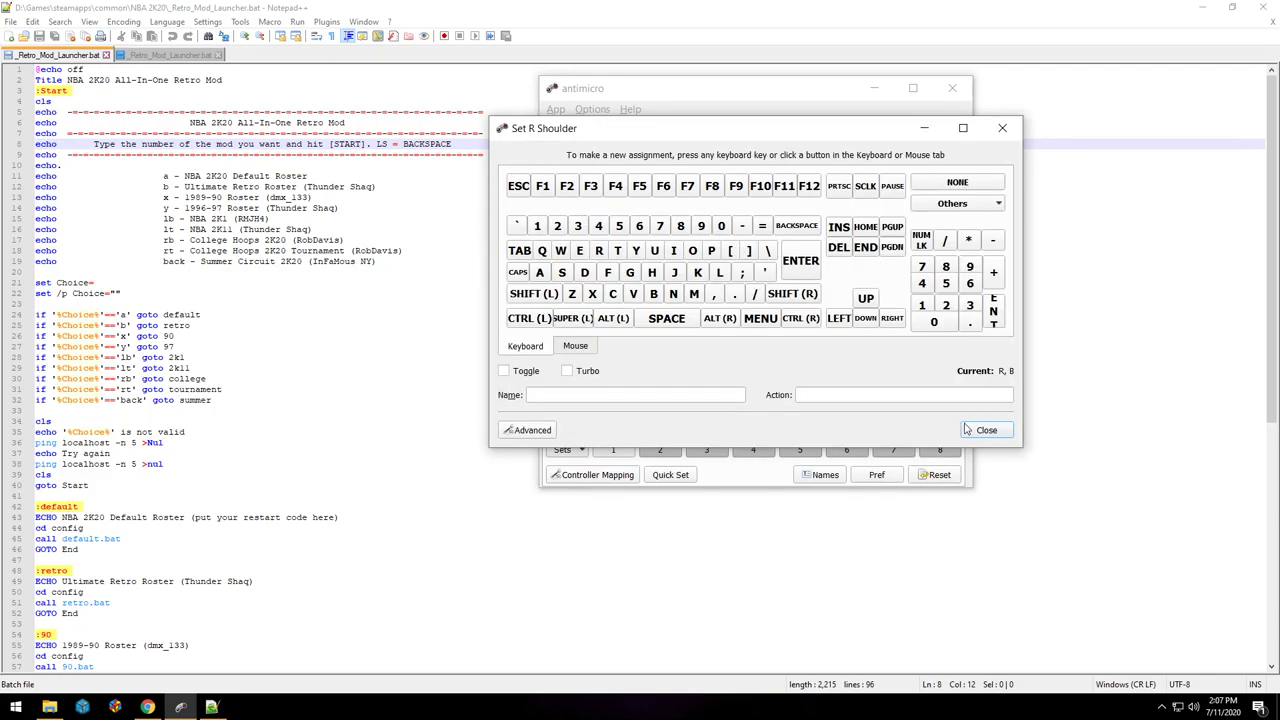
pyautogui.click(976, 430)
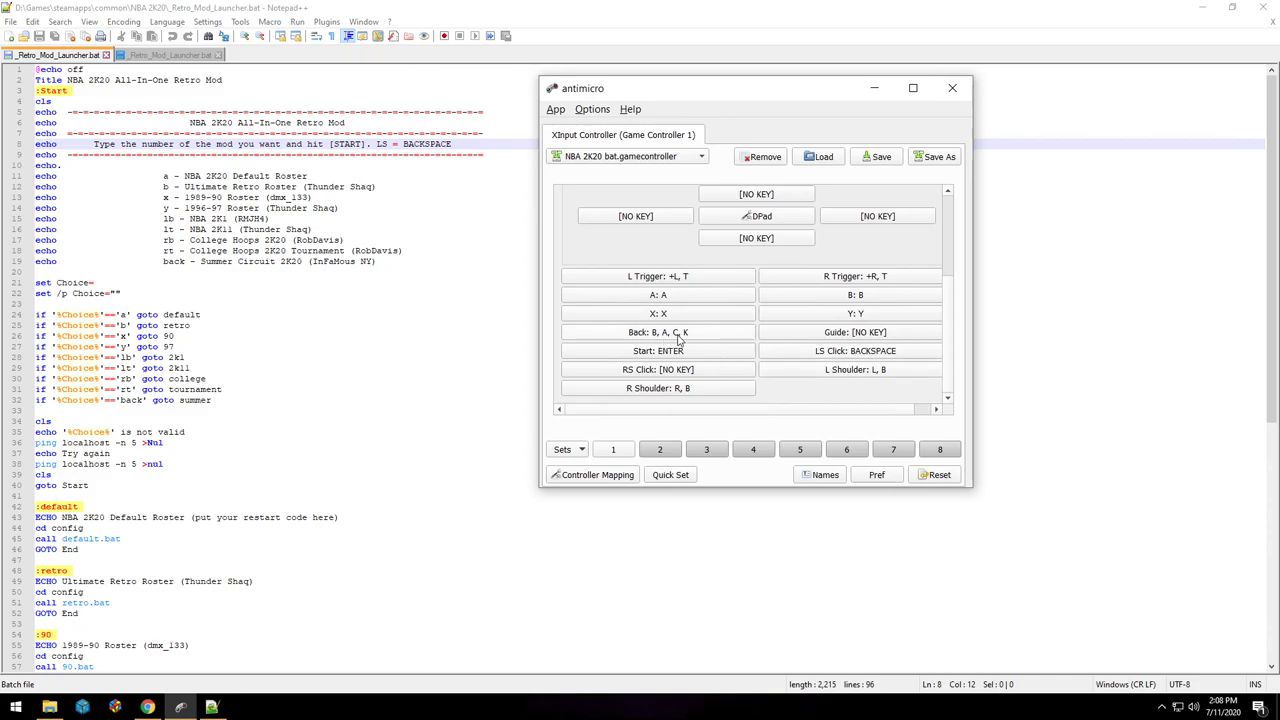
# - Select the 'back - Summer Circuit 2K20' script line, then open antimicro's Options menu
pyautogui.moveTo(159, 261); pyautogui.dragTo(375, 261)
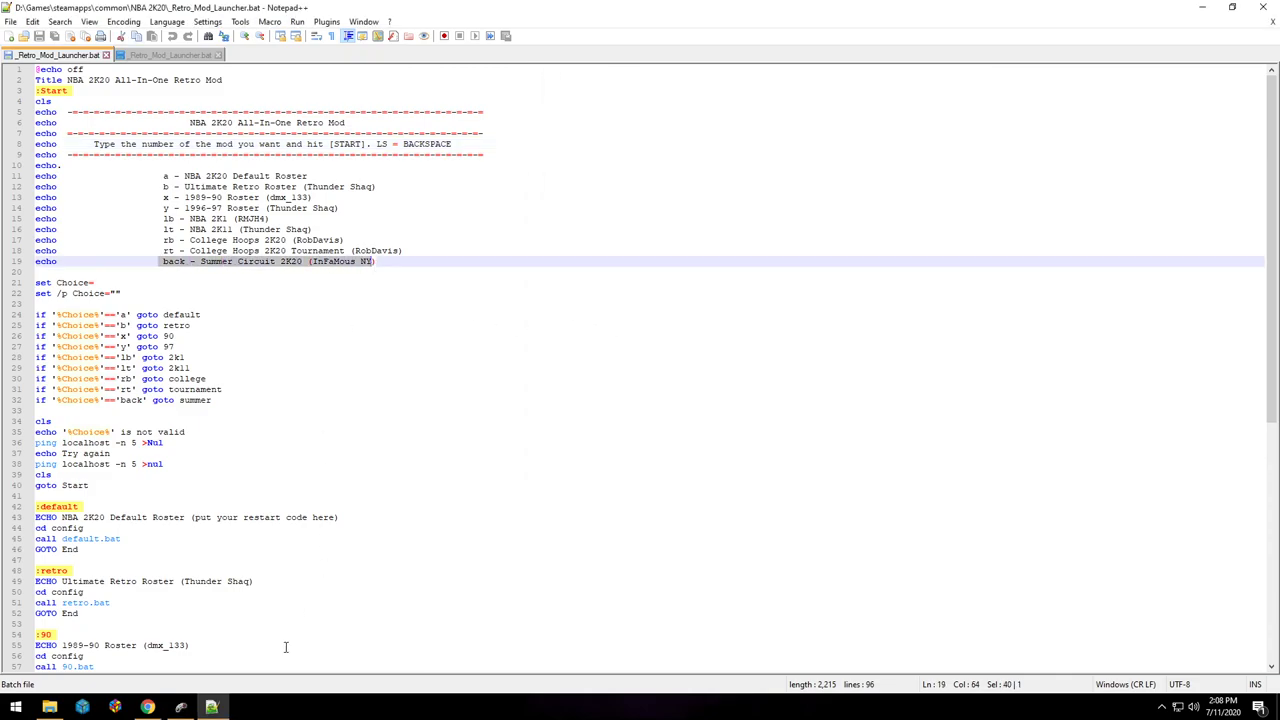
pyautogui.click(181, 707)
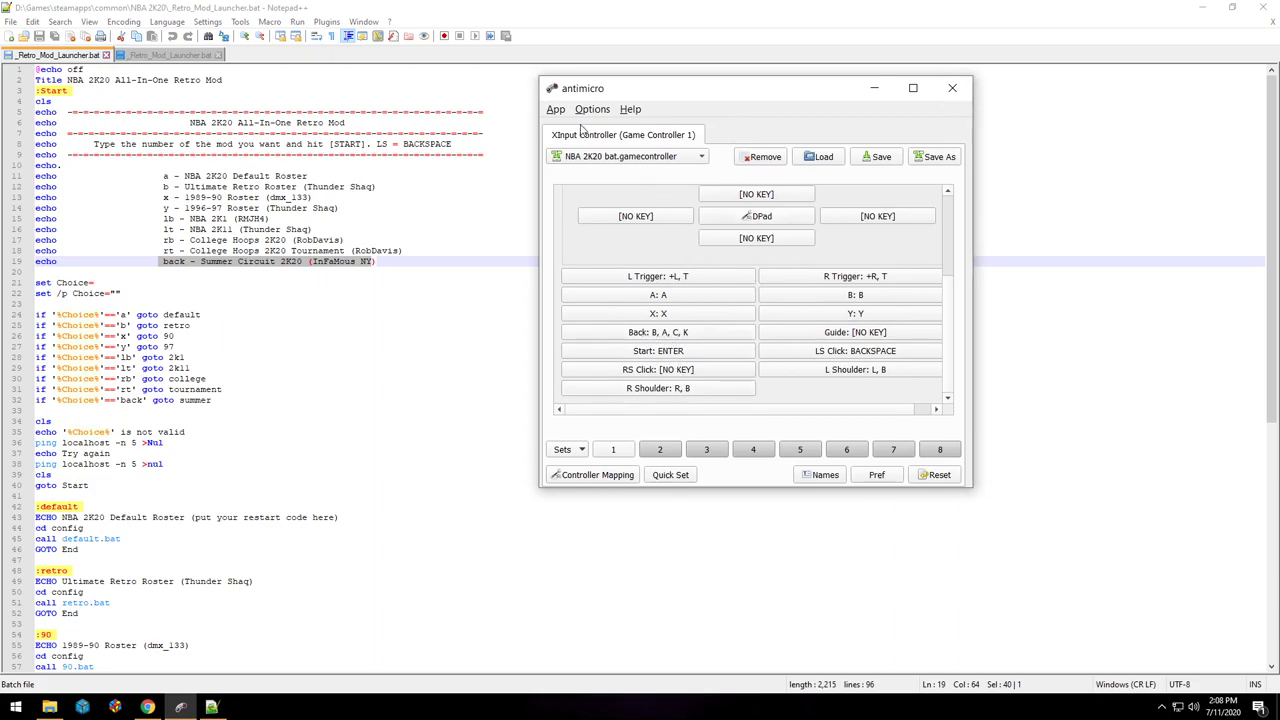
pyautogui.click(578, 111)
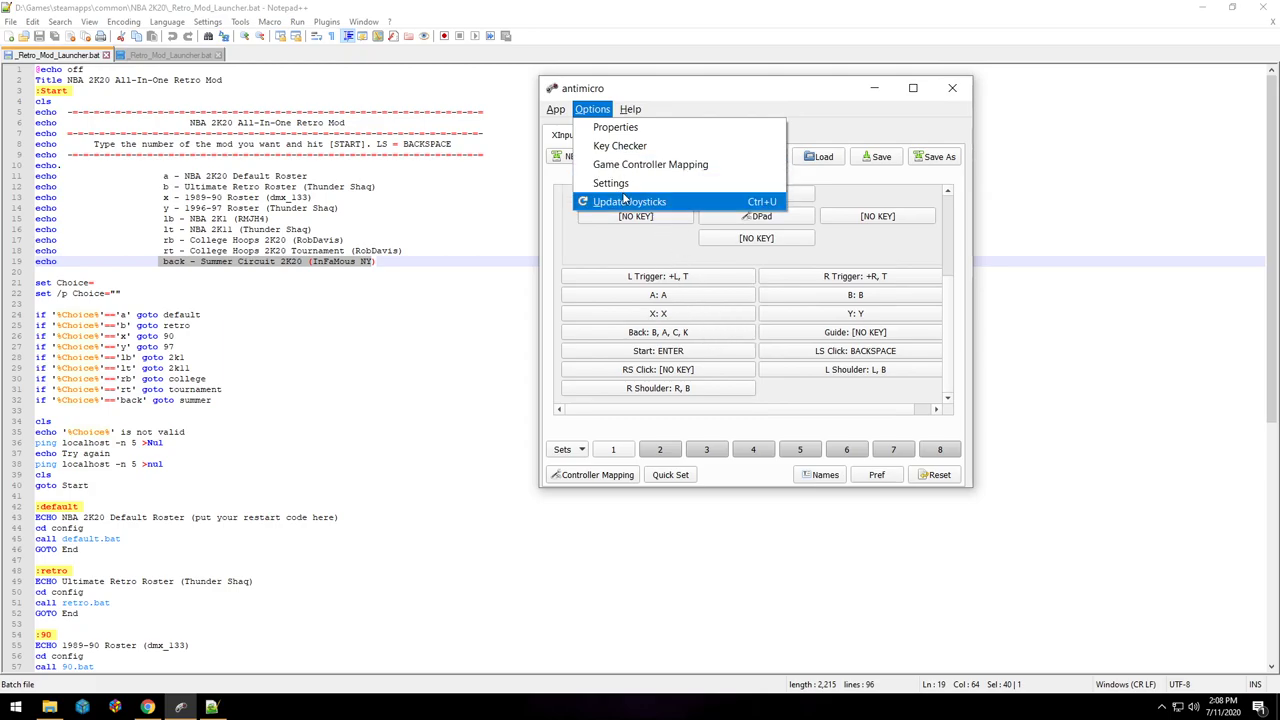
pyautogui.click(620, 183)
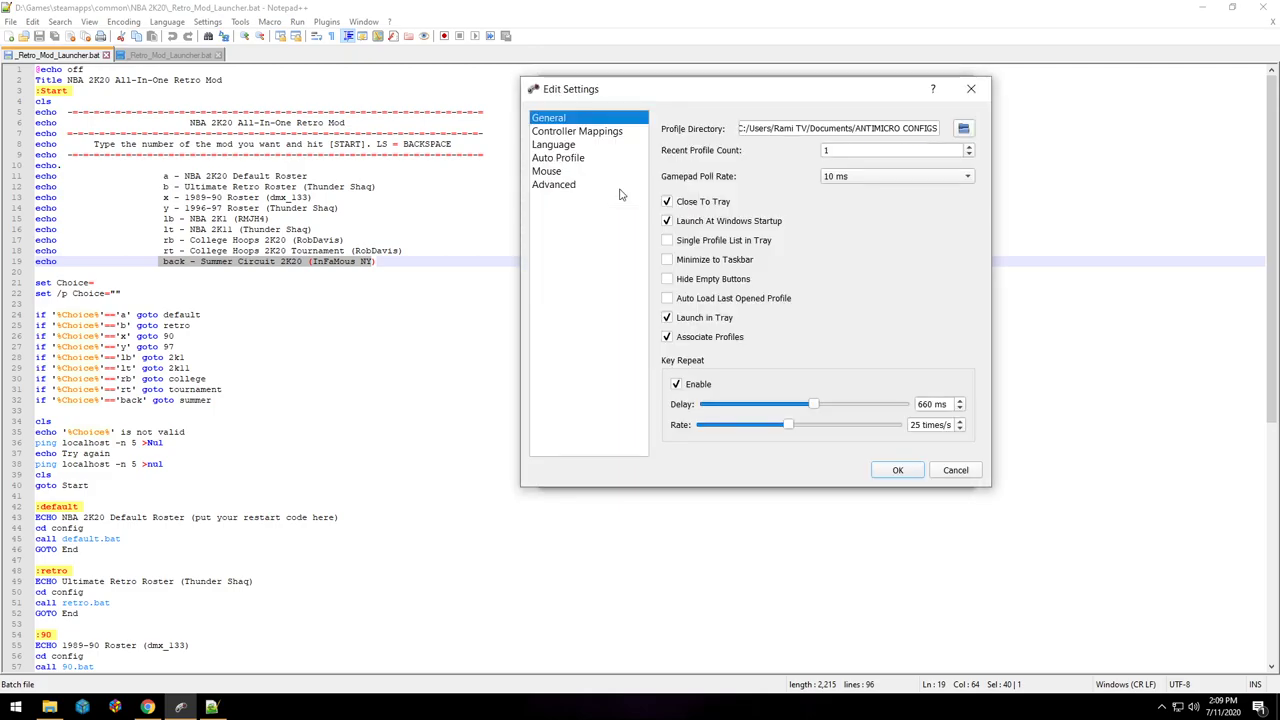
pyautogui.click(572, 160)
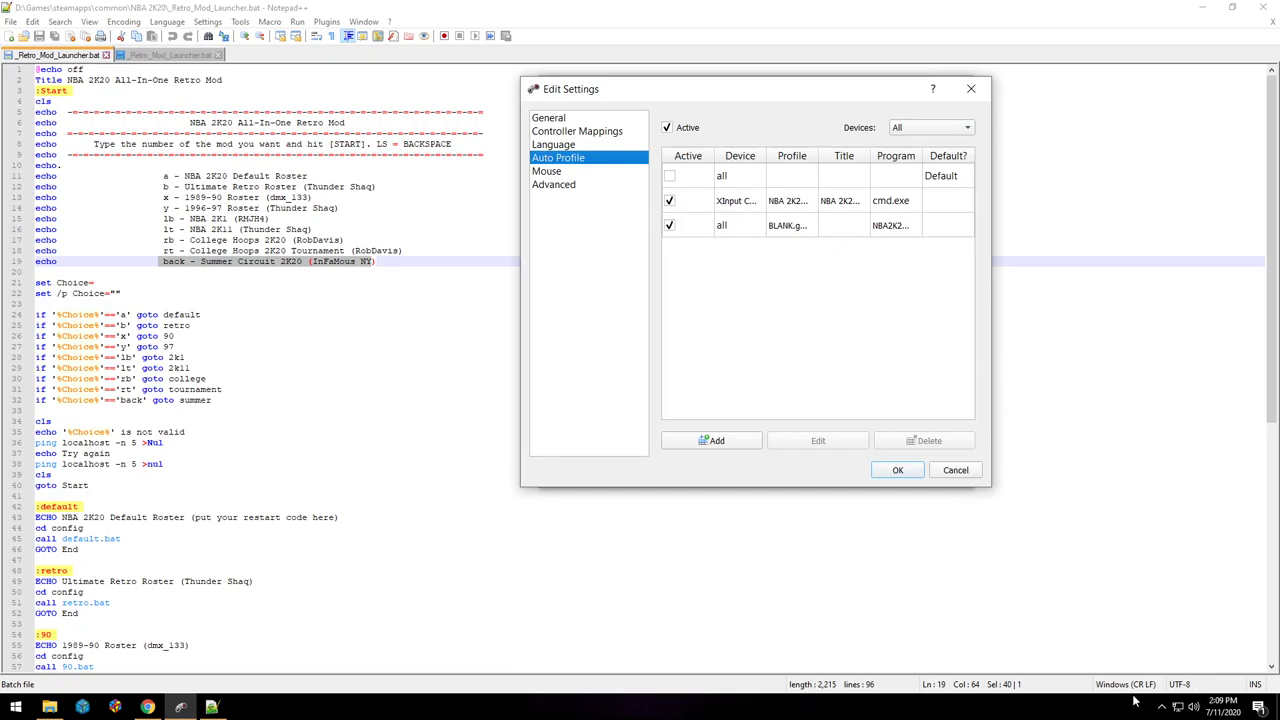
pyautogui.click(568, 187)
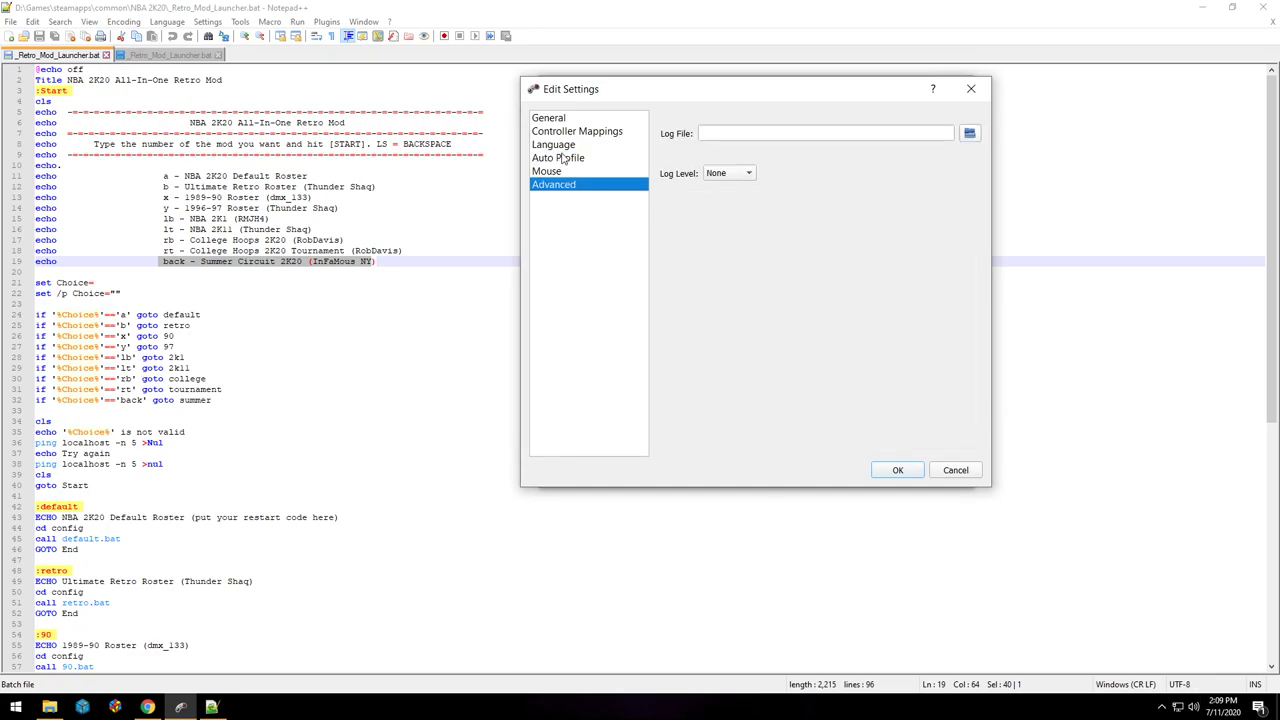
pyautogui.click(554, 120)
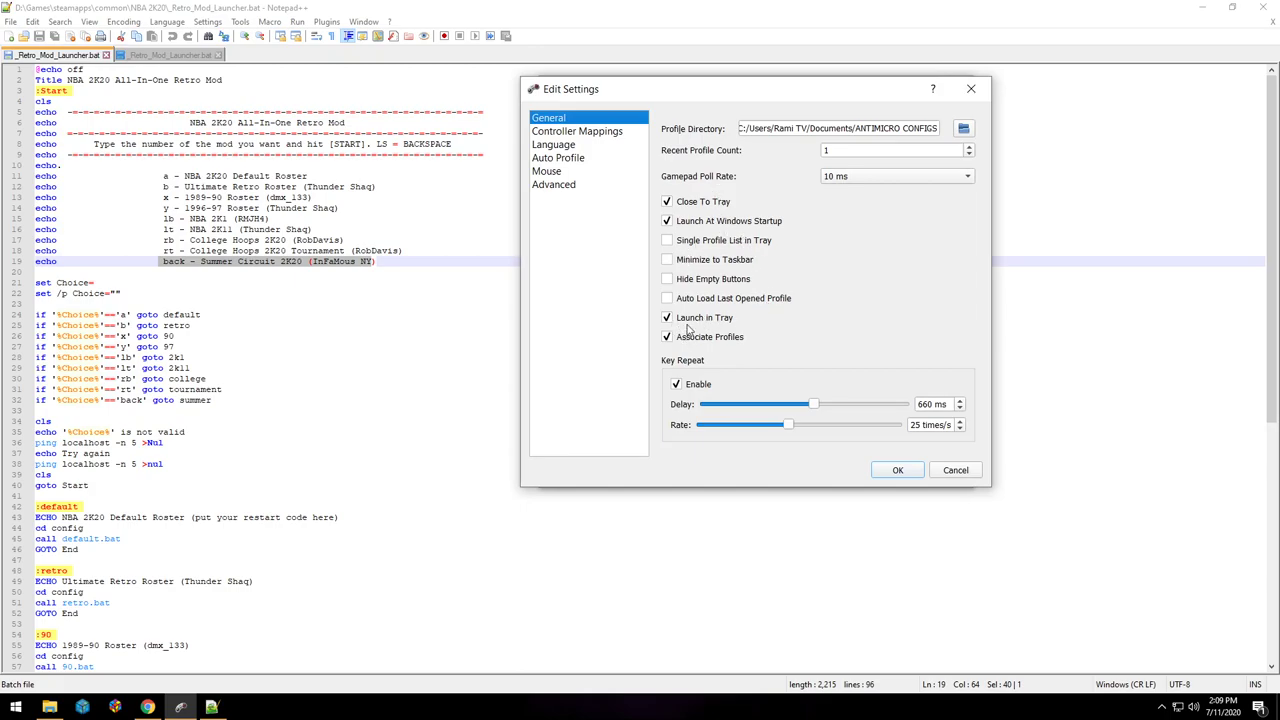
pyautogui.click(559, 160)
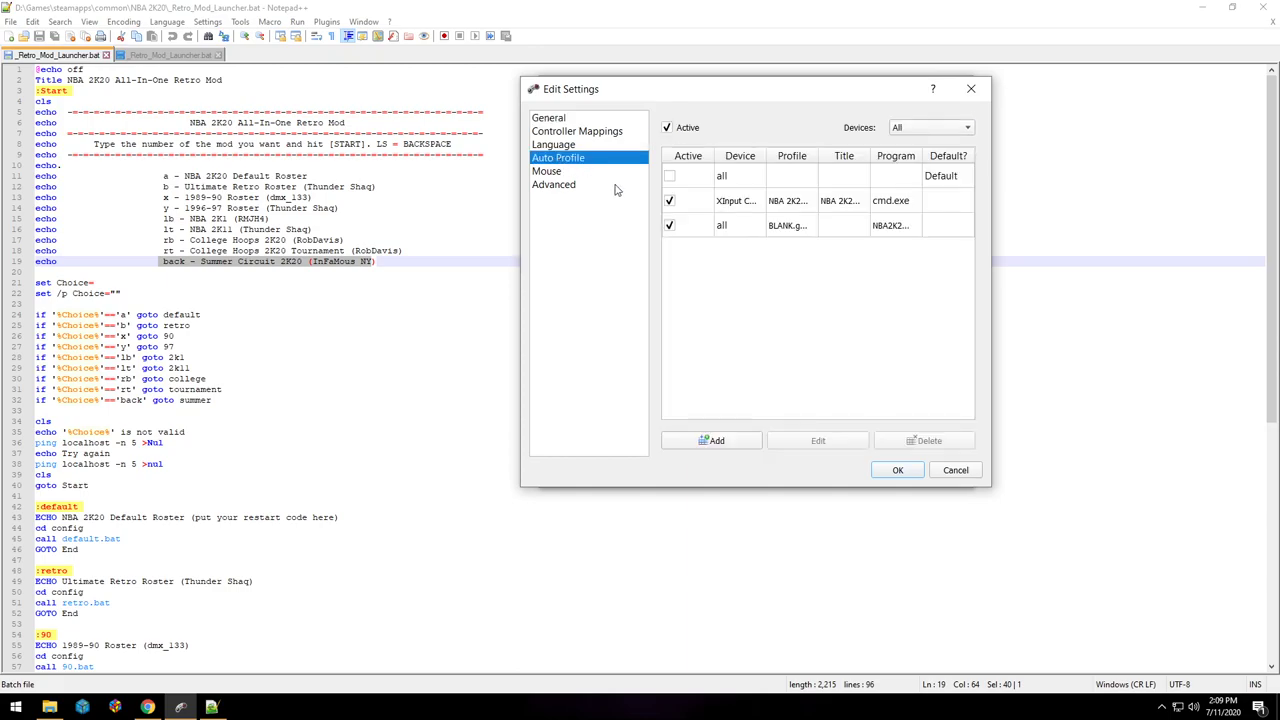
pyautogui.click(855, 205)
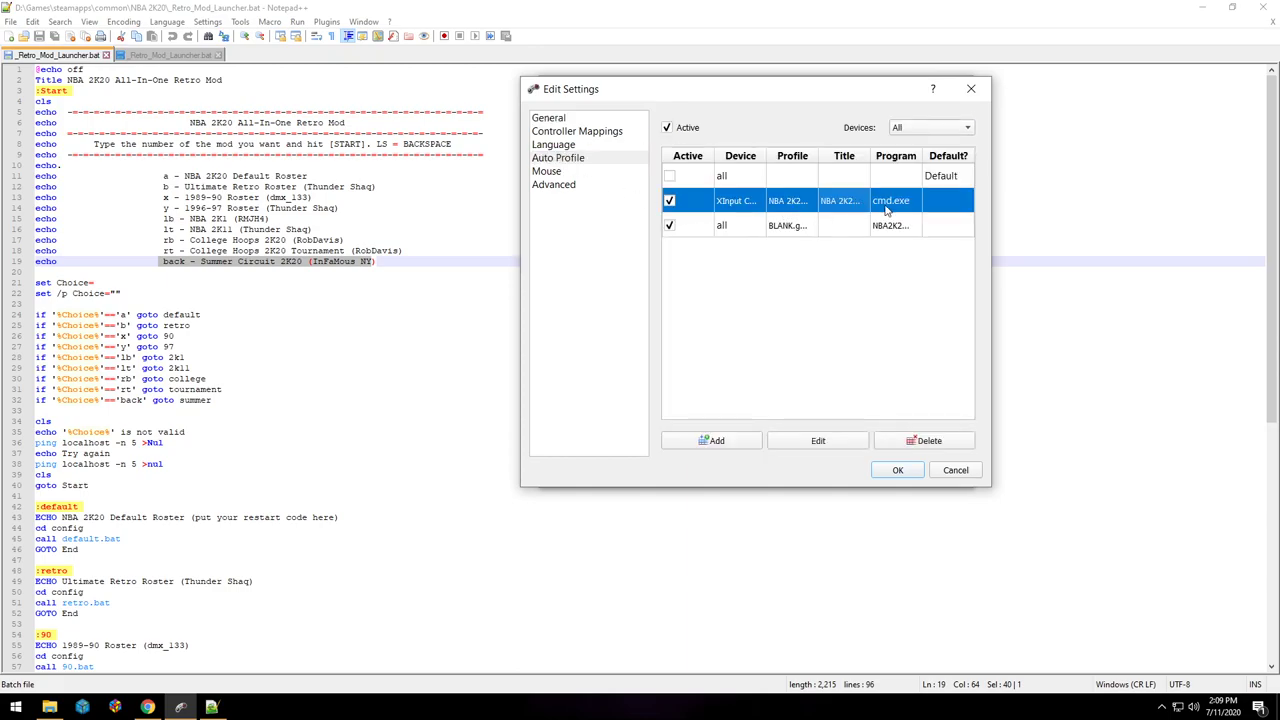
pyautogui.click(783, 449)
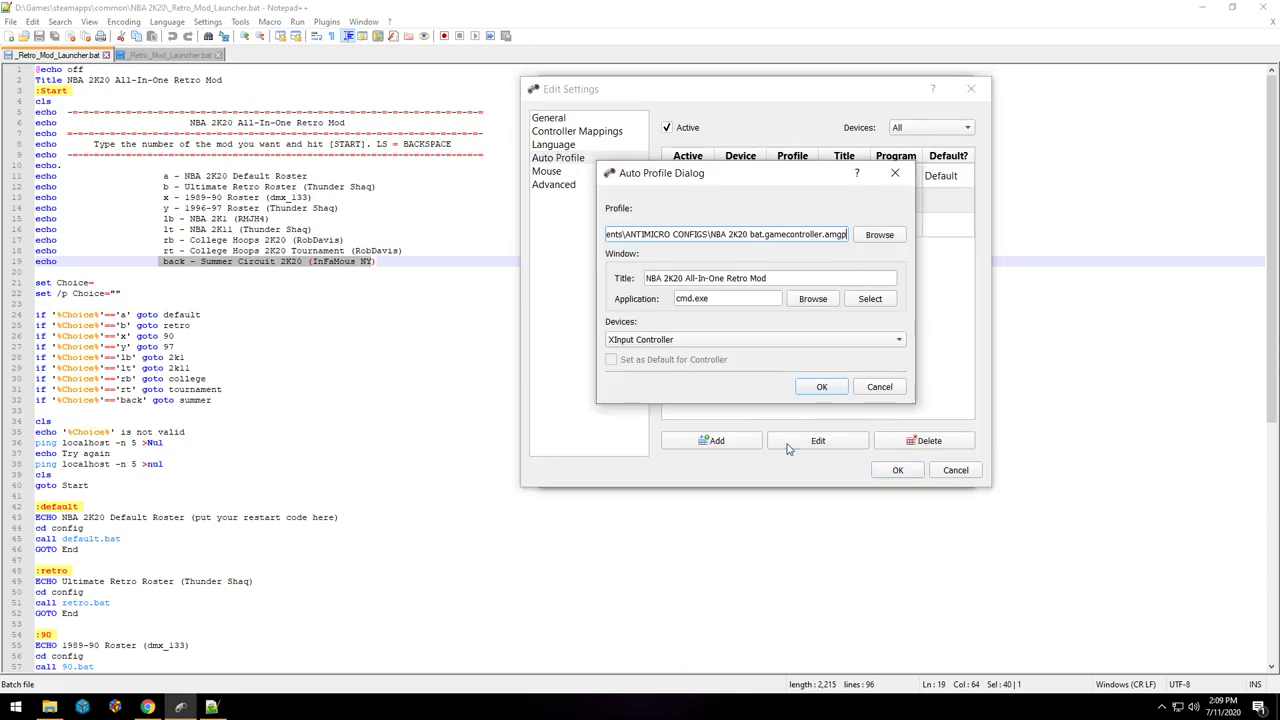
pyautogui.click(870, 389)
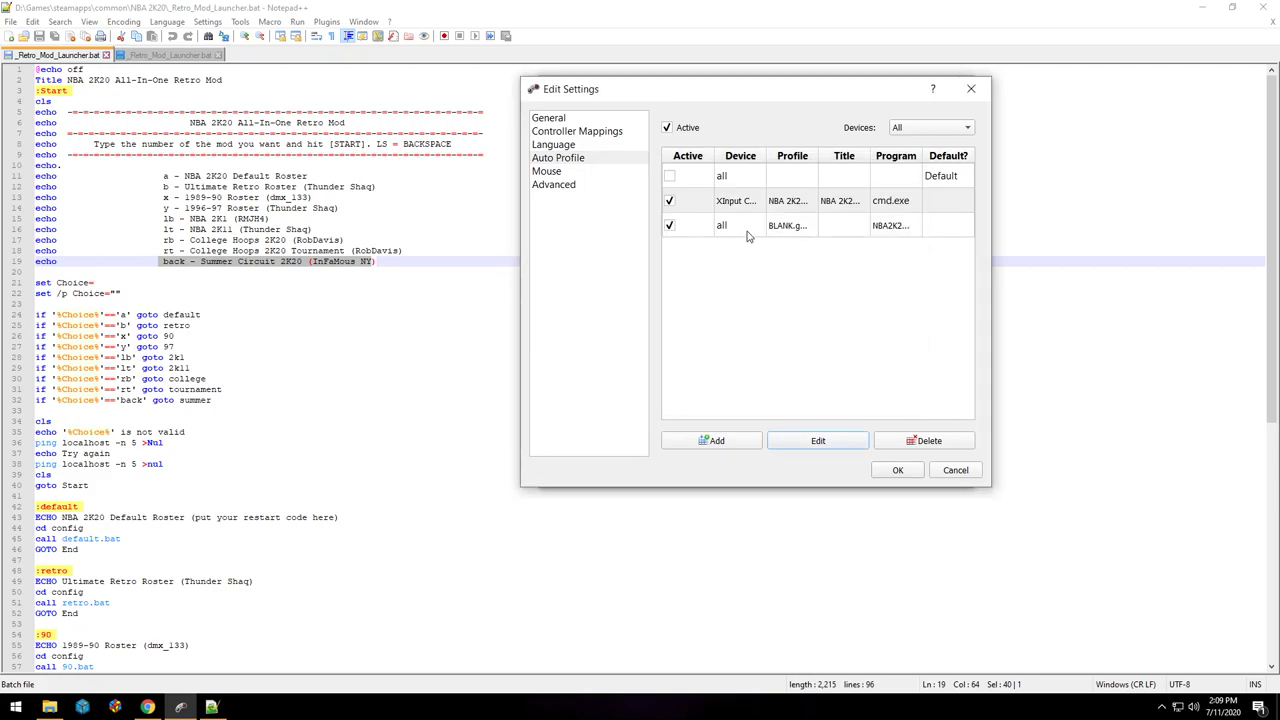
pyautogui.click(843, 230)
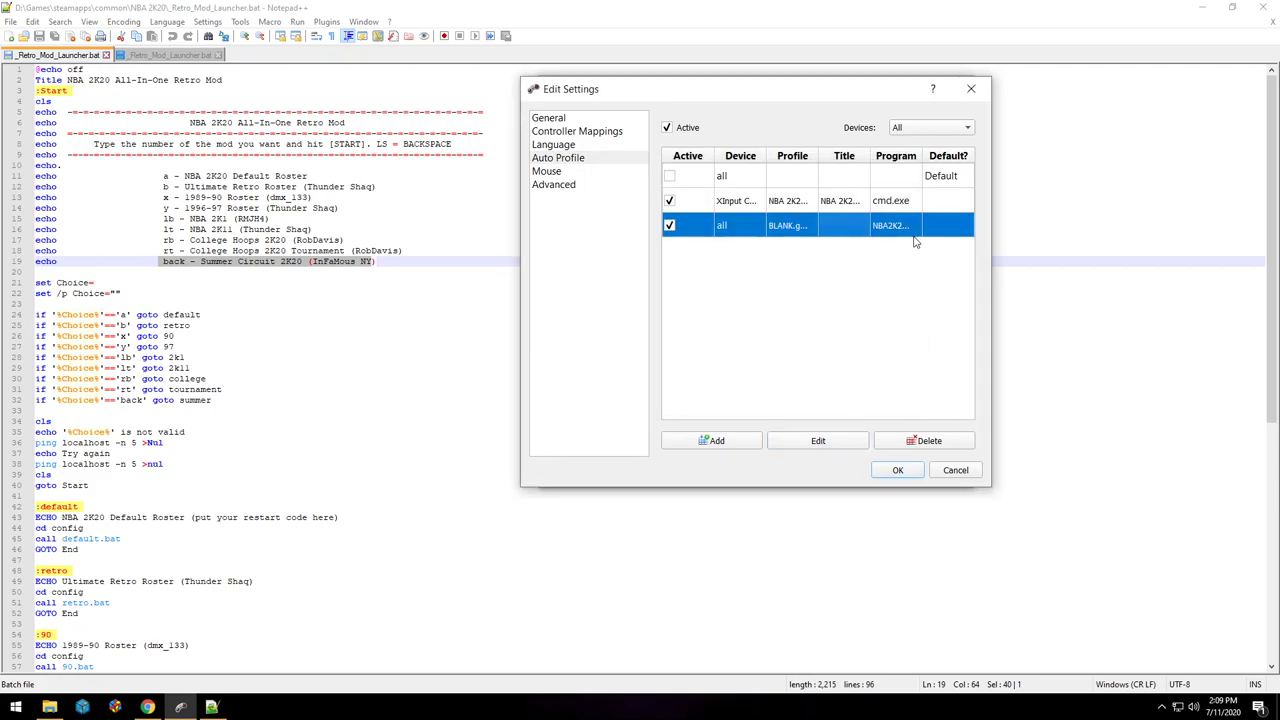
pyautogui.click(819, 446)
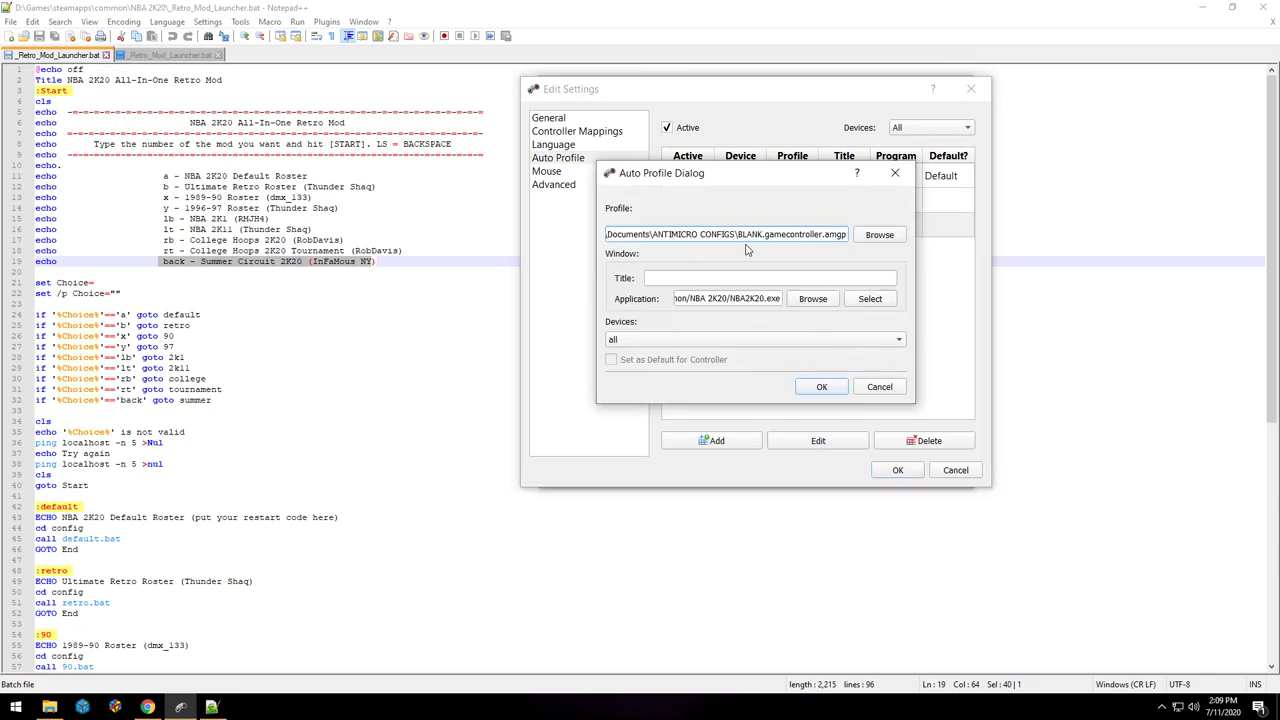
pyautogui.moveTo(738, 234); pyautogui.dragTo(763, 234)
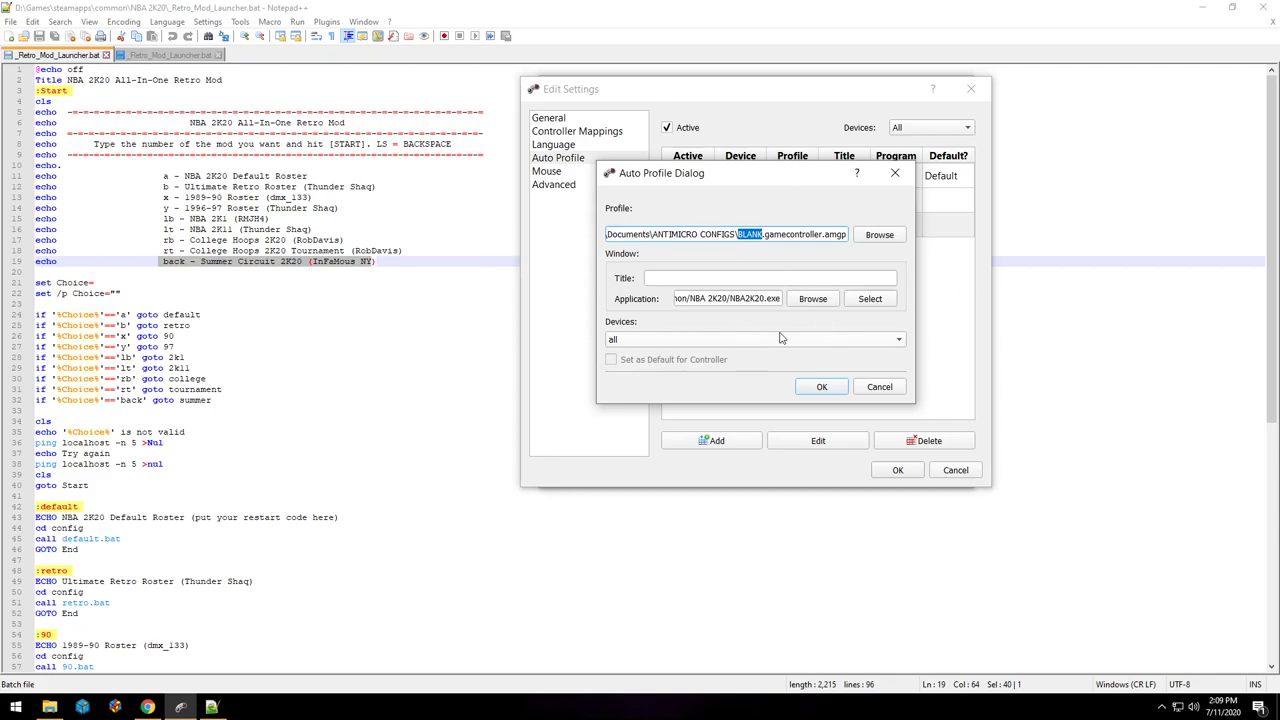
pyautogui.click(807, 388)
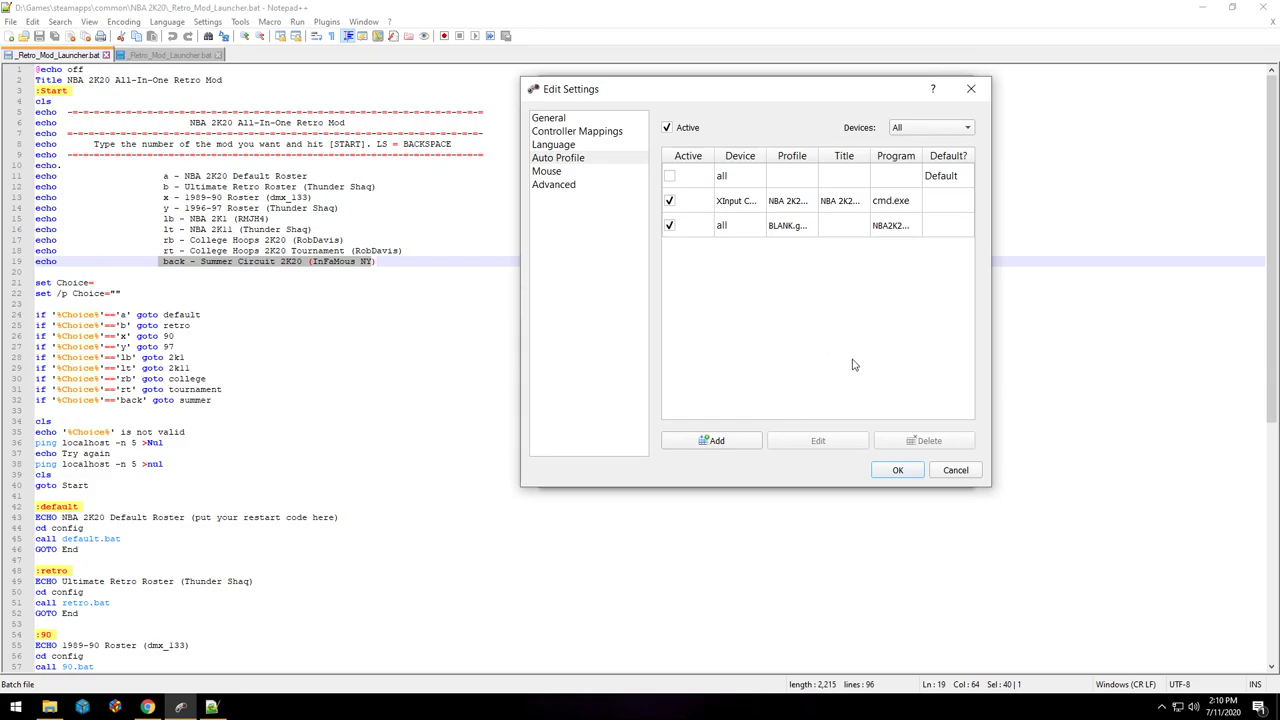
pyautogui.click(969, 92)
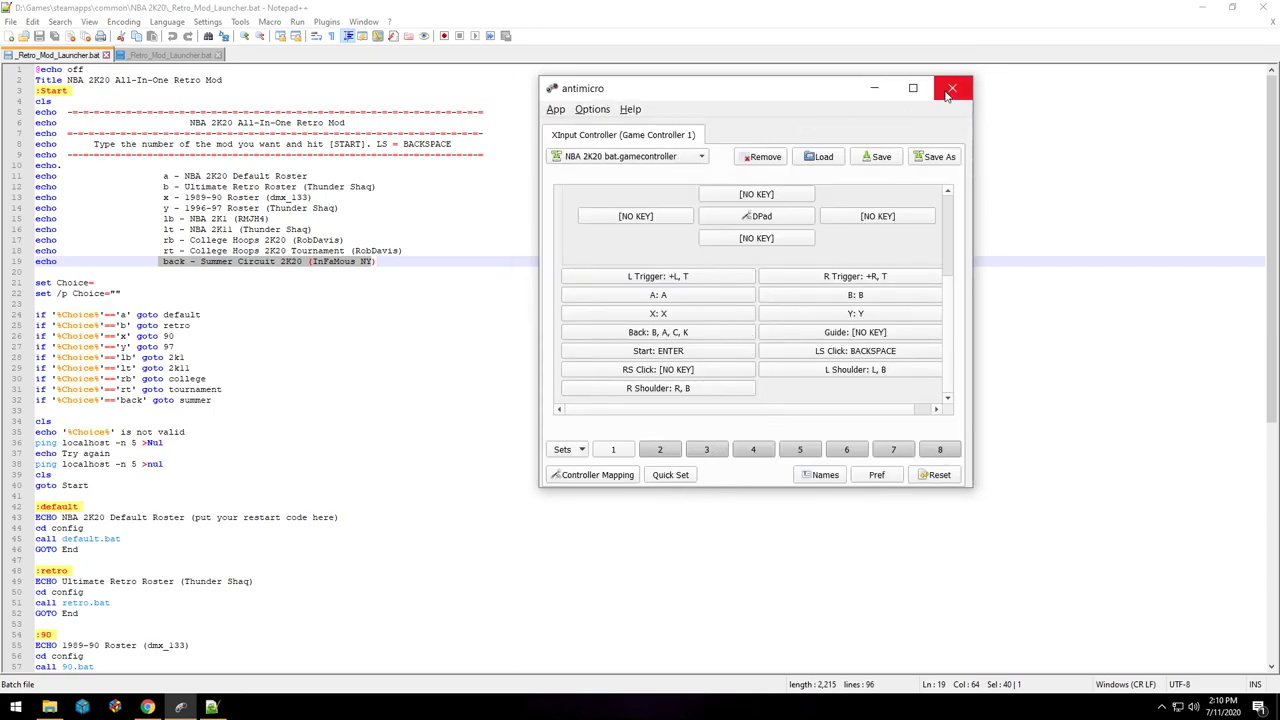
# - Close antimicro, Notepad++ and Chrome
pyautogui.click(952, 88)
pyautogui.click(1161, 707)
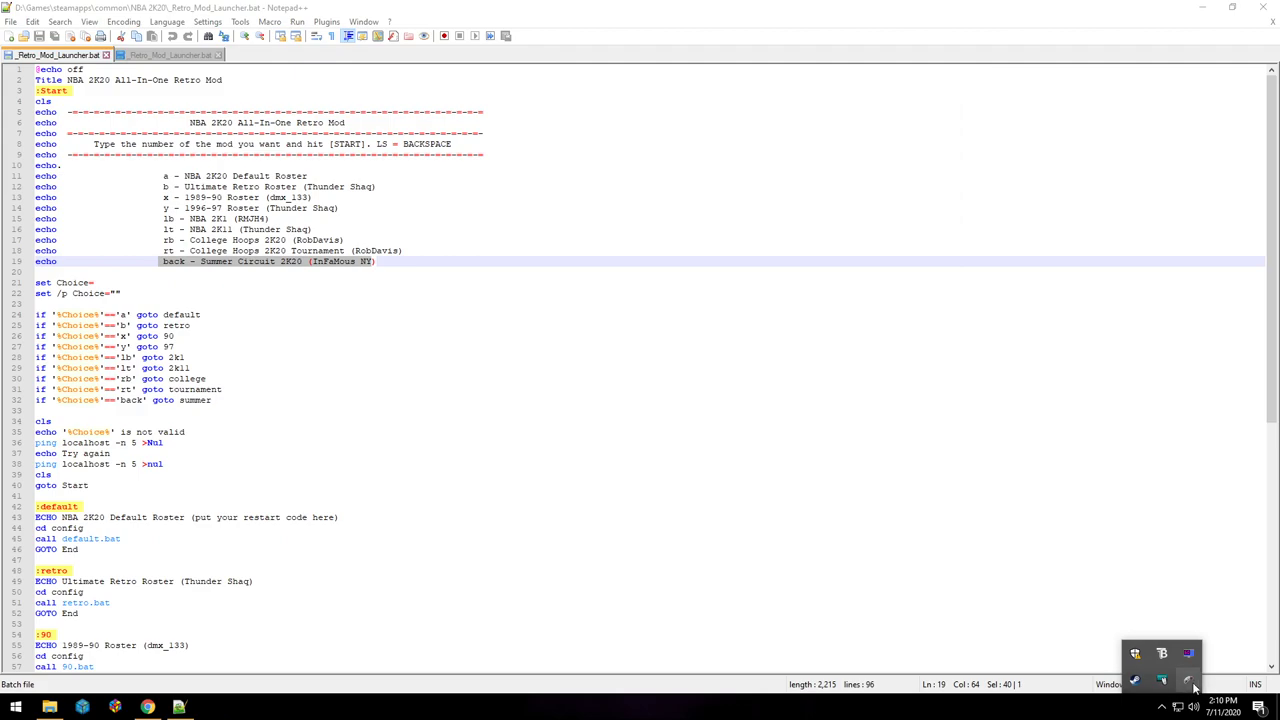
pyautogui.click(1161, 710)
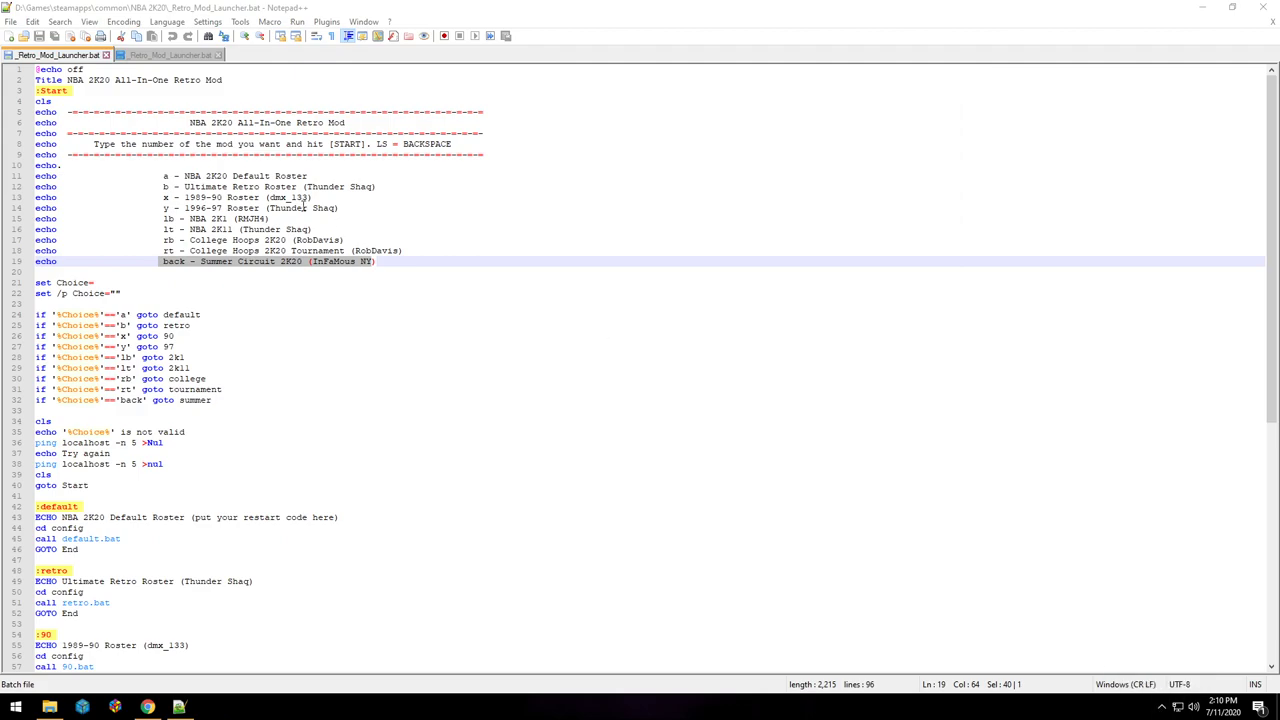
pyautogui.click(1262, 7)
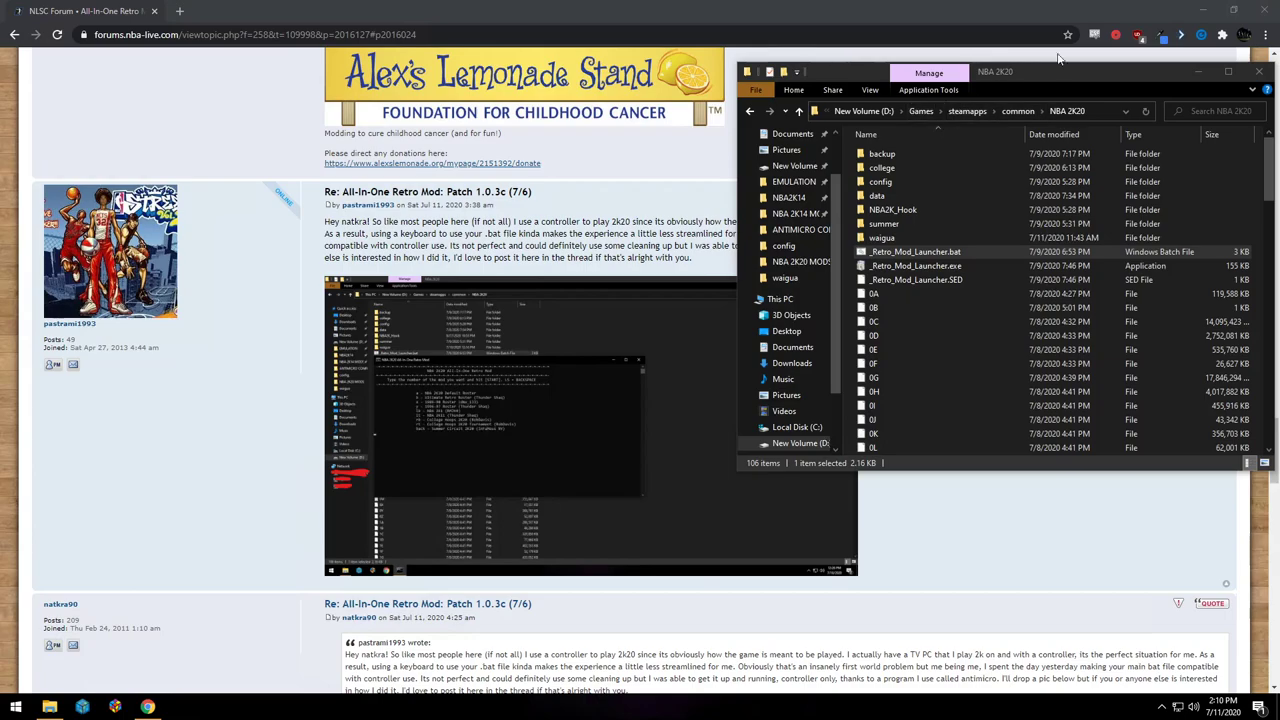
pyautogui.click(1048, 14)
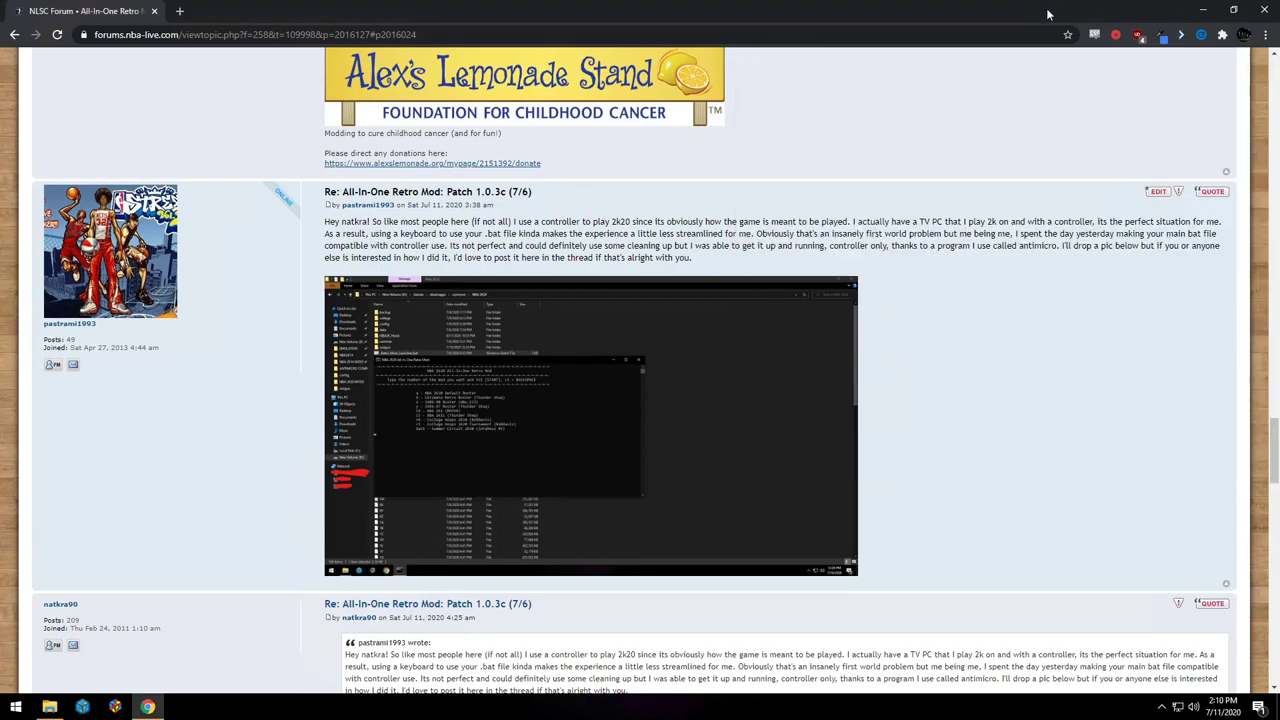
# - Run _Retro_Mod_Launcher.bat from the NBA 2K20 folder, saving the antimicro profile changes
pyautogui.click(1272, 7)
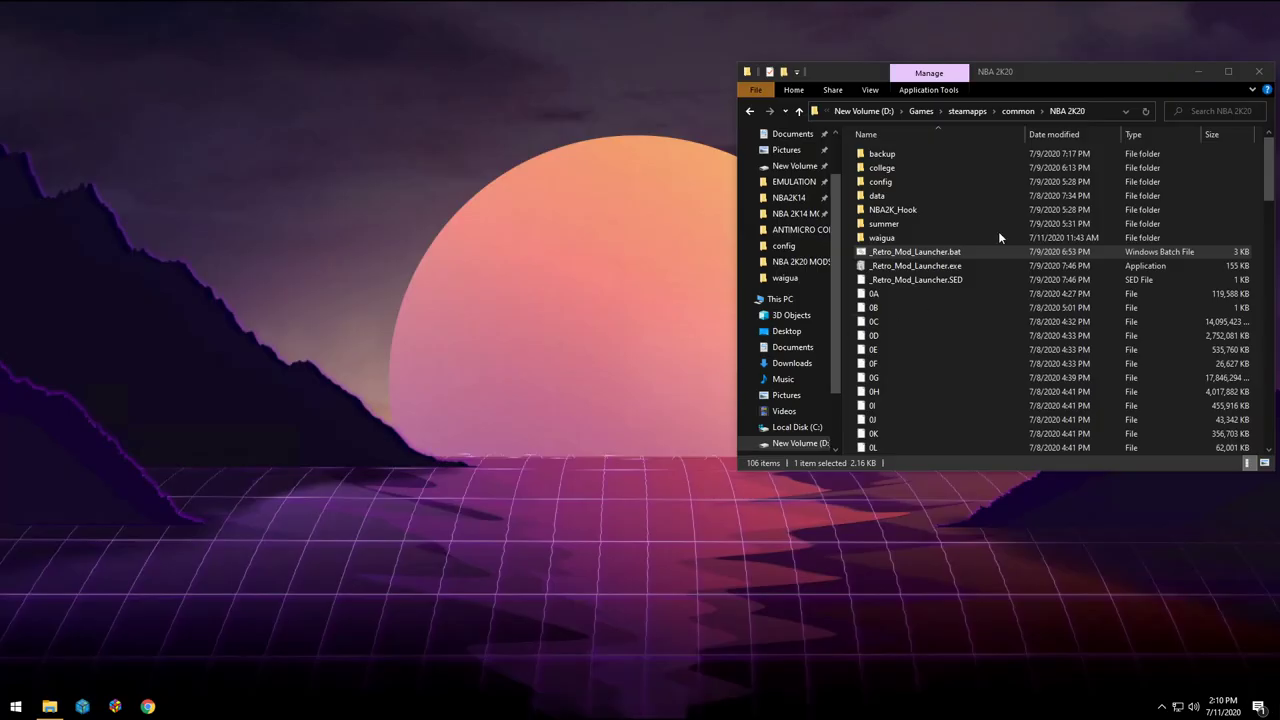
pyautogui.doubleClick(885, 252)
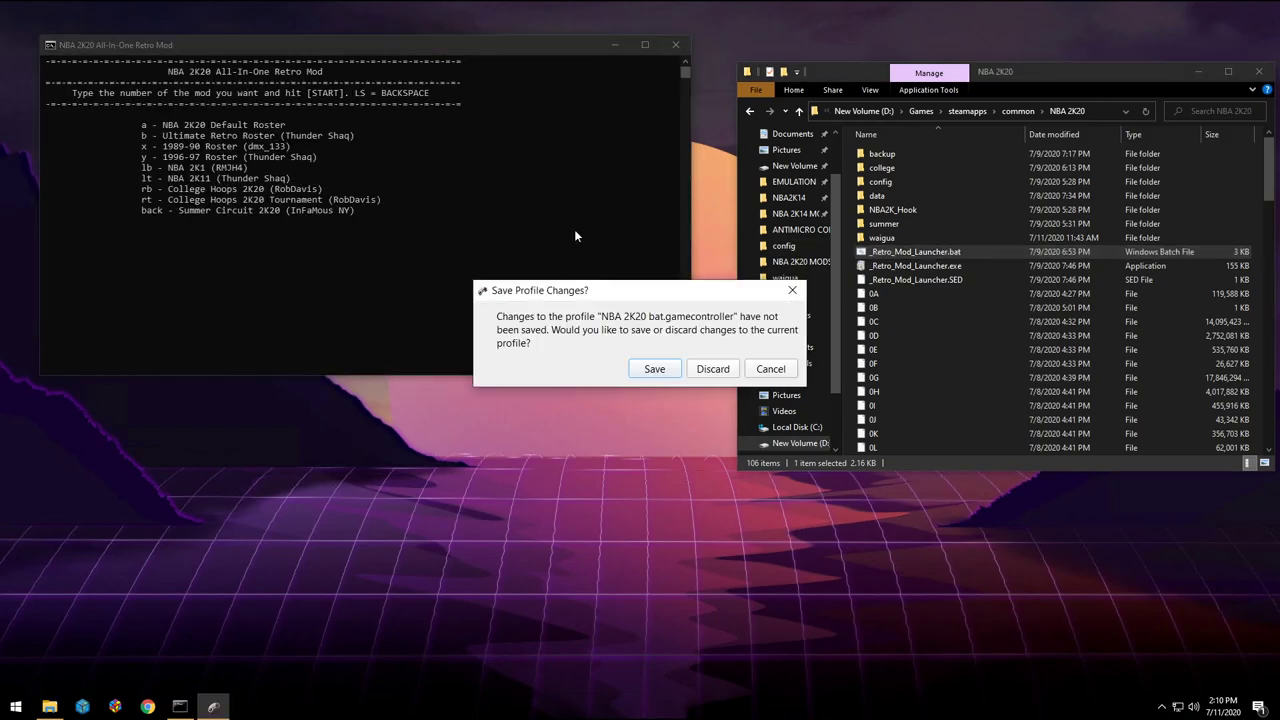
pyautogui.click(668, 367)
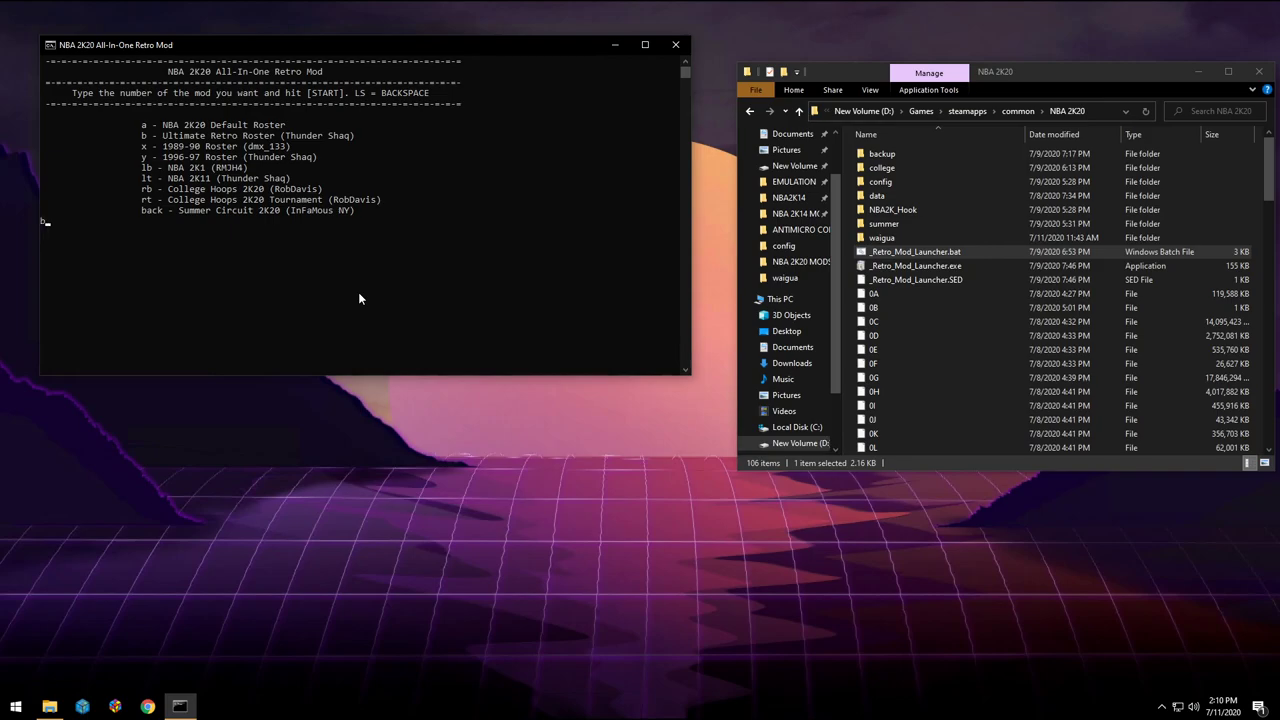
# - Launch the Ultimate Retro Roster mod and navigate NBA 2K20's menu to Features > Create Roster
pyautogui.press('Return')
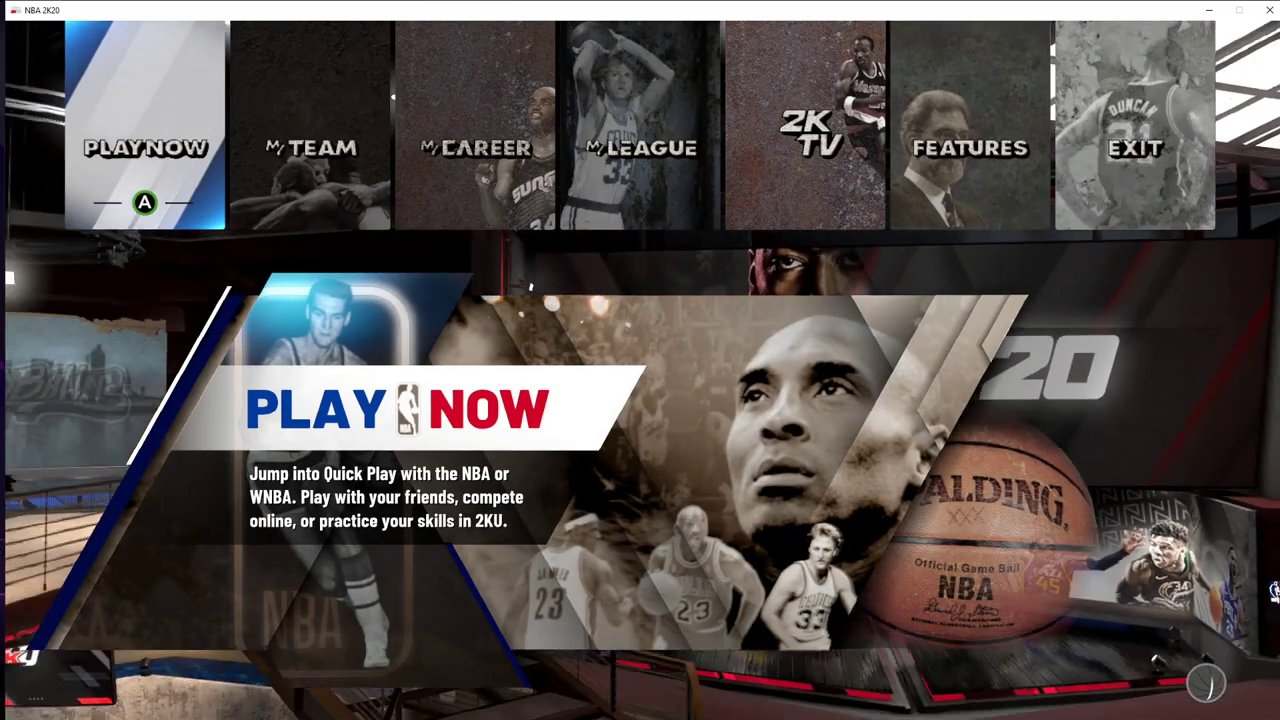
pyautogui.press('Right')
pyautogui.press('Right')
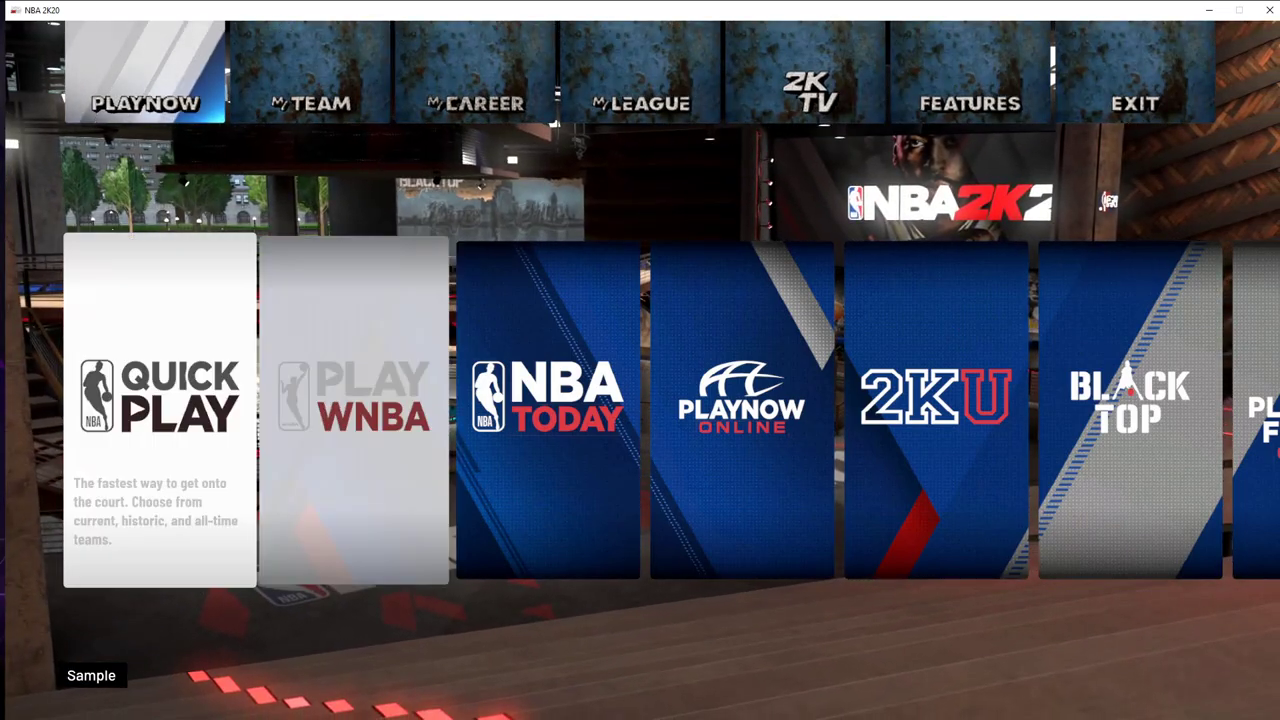
pyautogui.press('Left')
pyautogui.press('Up')
pyautogui.press('Right')
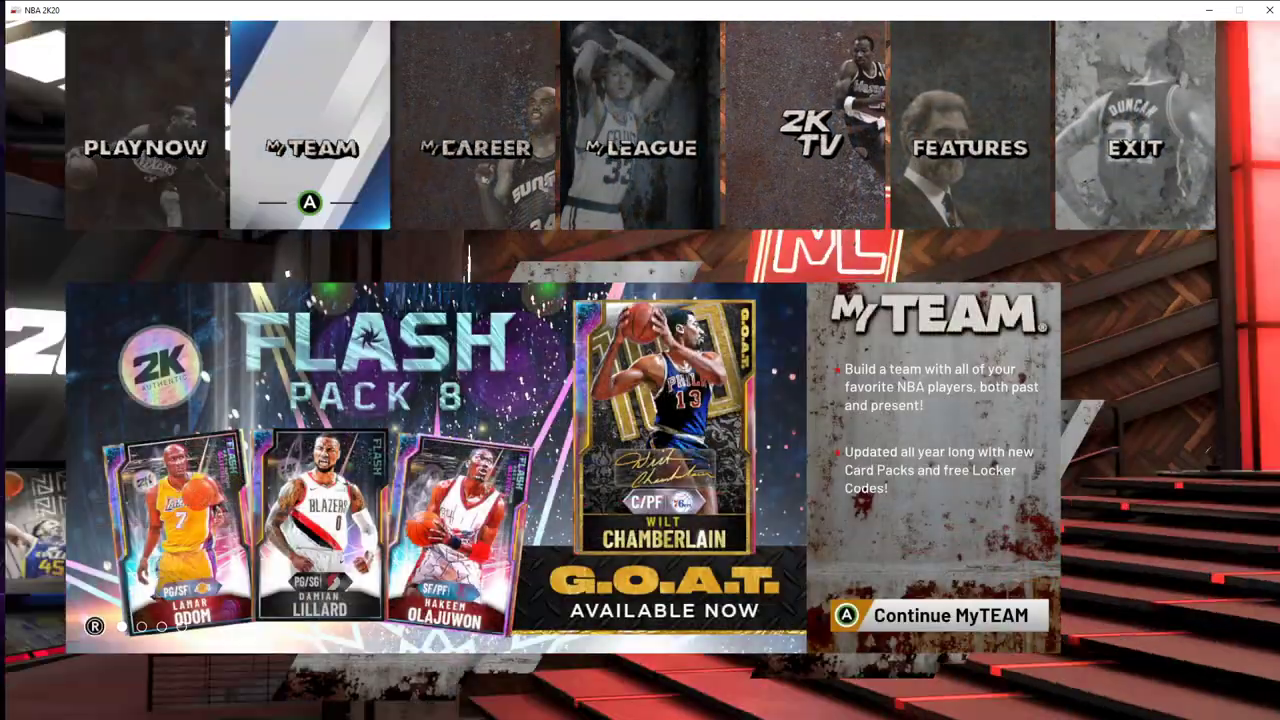
pyautogui.press('Right')
pyautogui.press('Right')
pyautogui.press('Right')
pyautogui.press('Right')
pyautogui.press('Down')
pyautogui.press('Right')
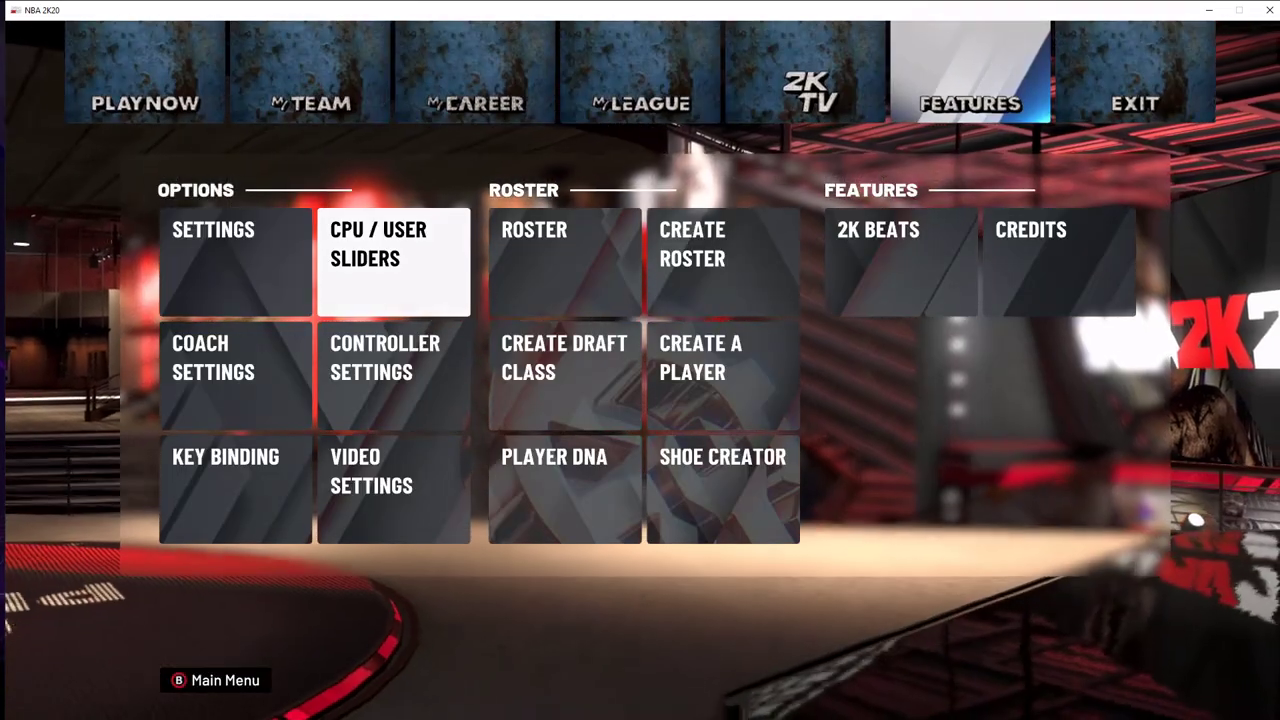
pyautogui.press('Right')
pyautogui.press('Right')
# - Open User-Created Roster, try Search by Content Name, then back out to the main menu
pyautogui.press('Return')
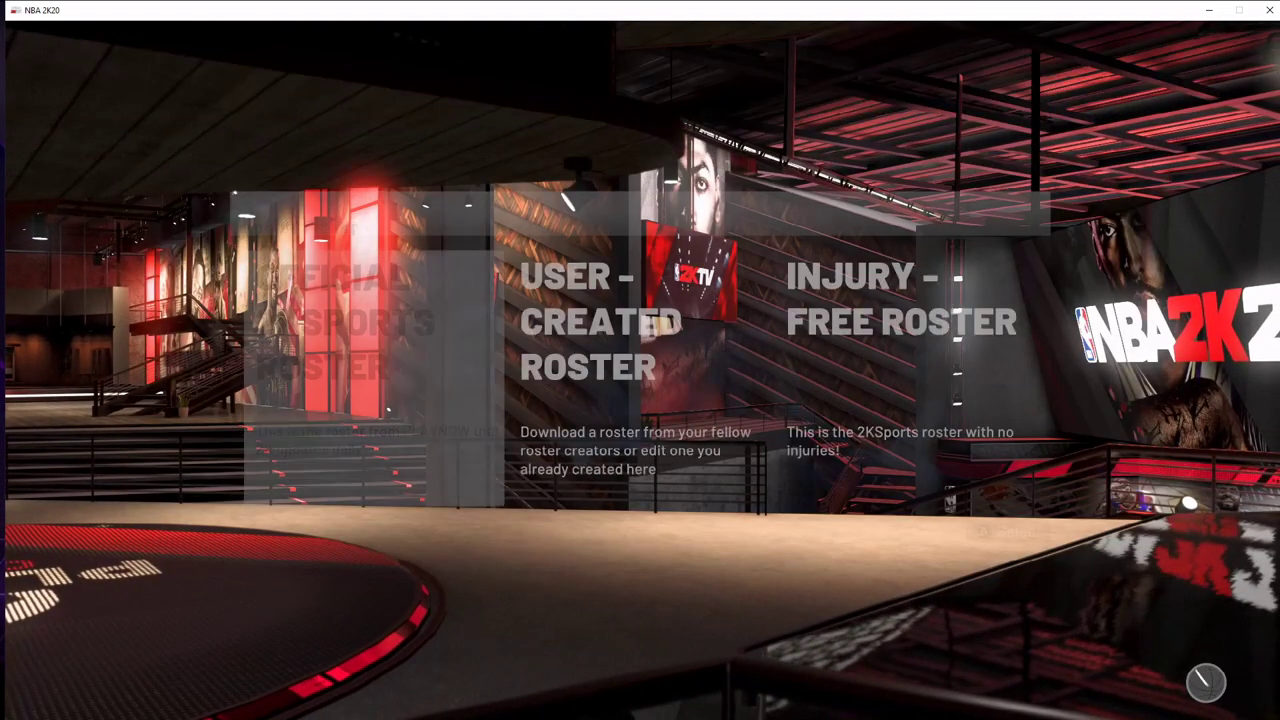
pyautogui.press('Return')
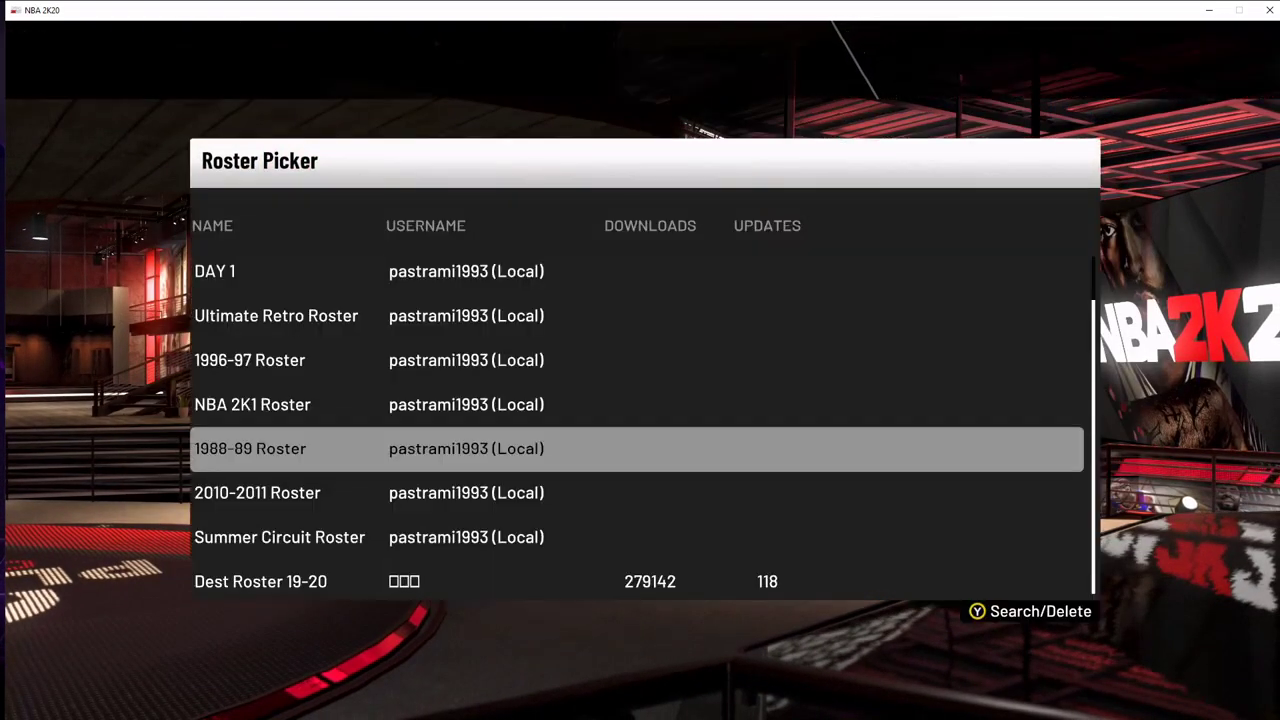
pyautogui.press('y')
pyautogui.press('Down')
pyautogui.press('Return')
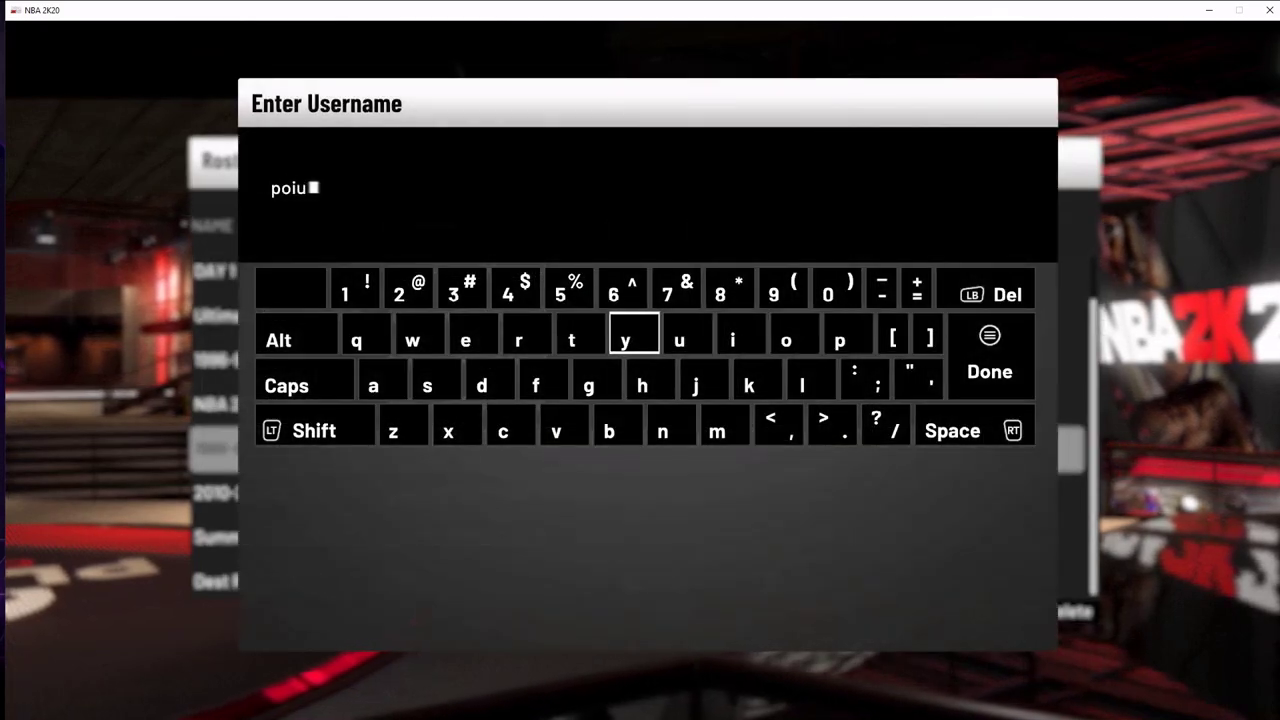
pyautogui.write('poiuytrfg')
pyautogui.press('Left')
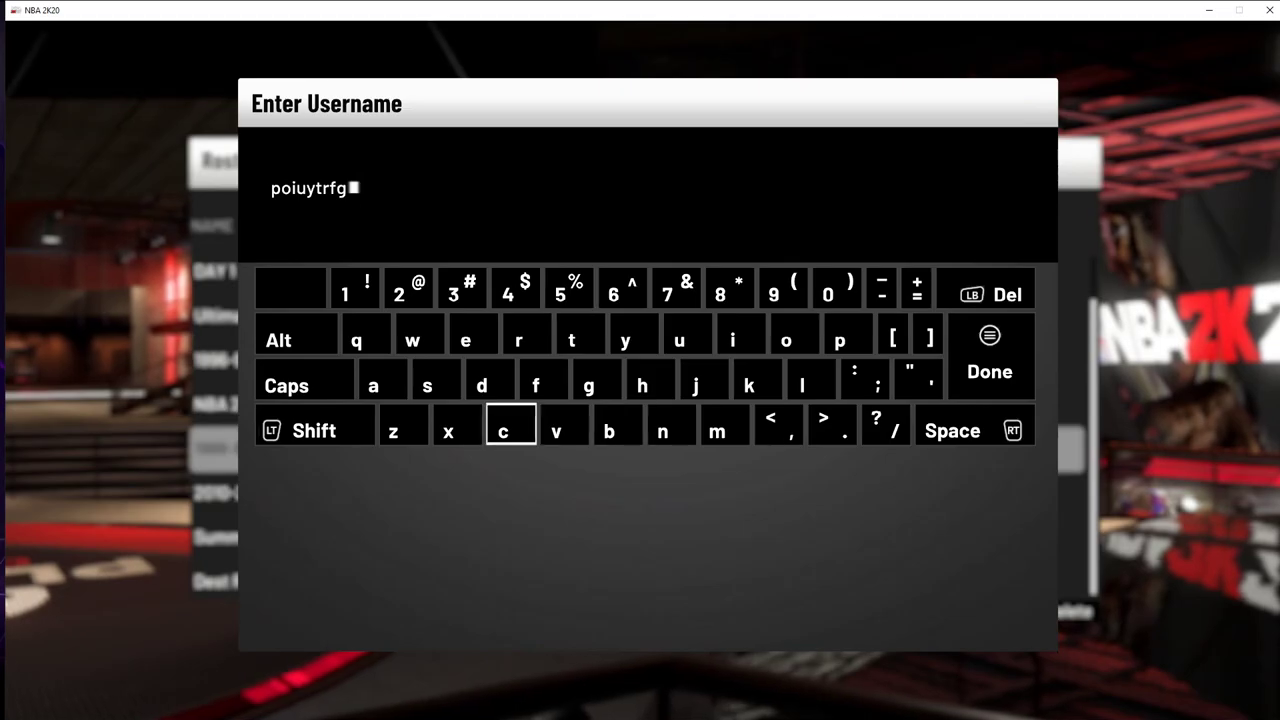
pyautogui.press('Right')
pyautogui.write('b')
pyautogui.press('Escape')
pyautogui.press('Escape')
pyautogui.press('Escape')
pyautogui.press('Escape')
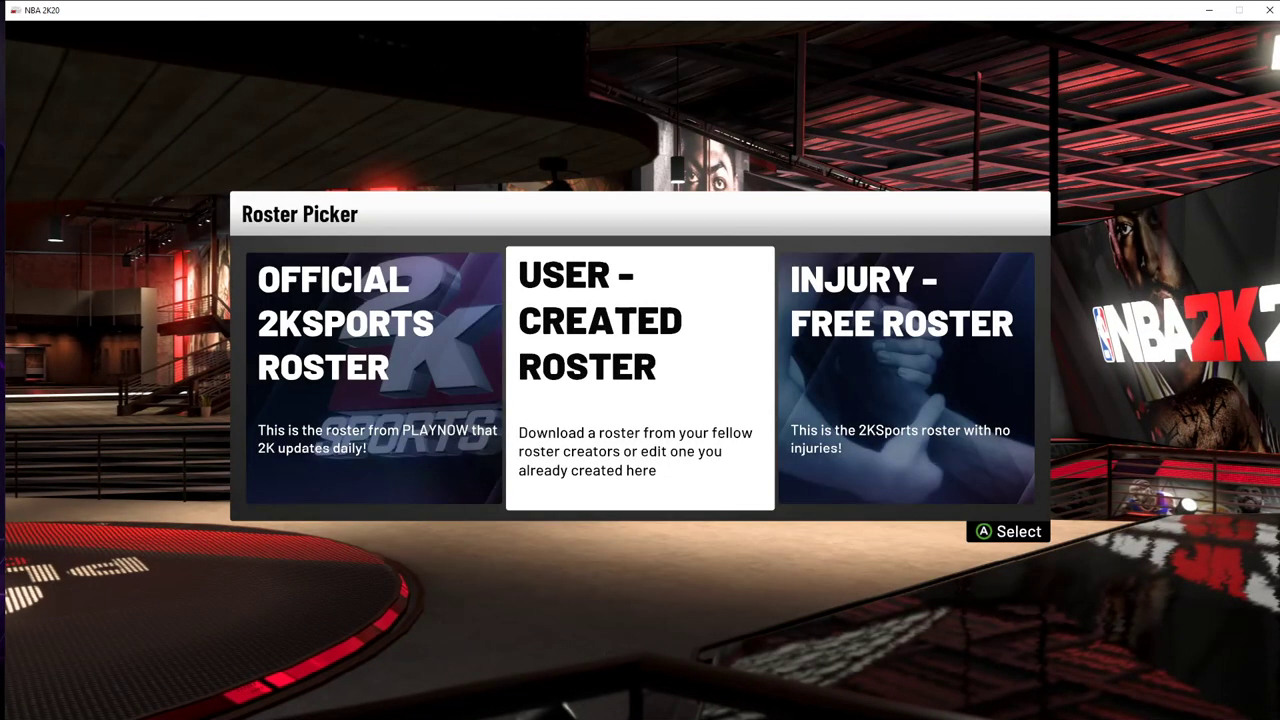
pyautogui.press('Left')
pyautogui.press('Left')
pyautogui.press('Left')
pyautogui.press('Left')
pyautogui.press('Left')
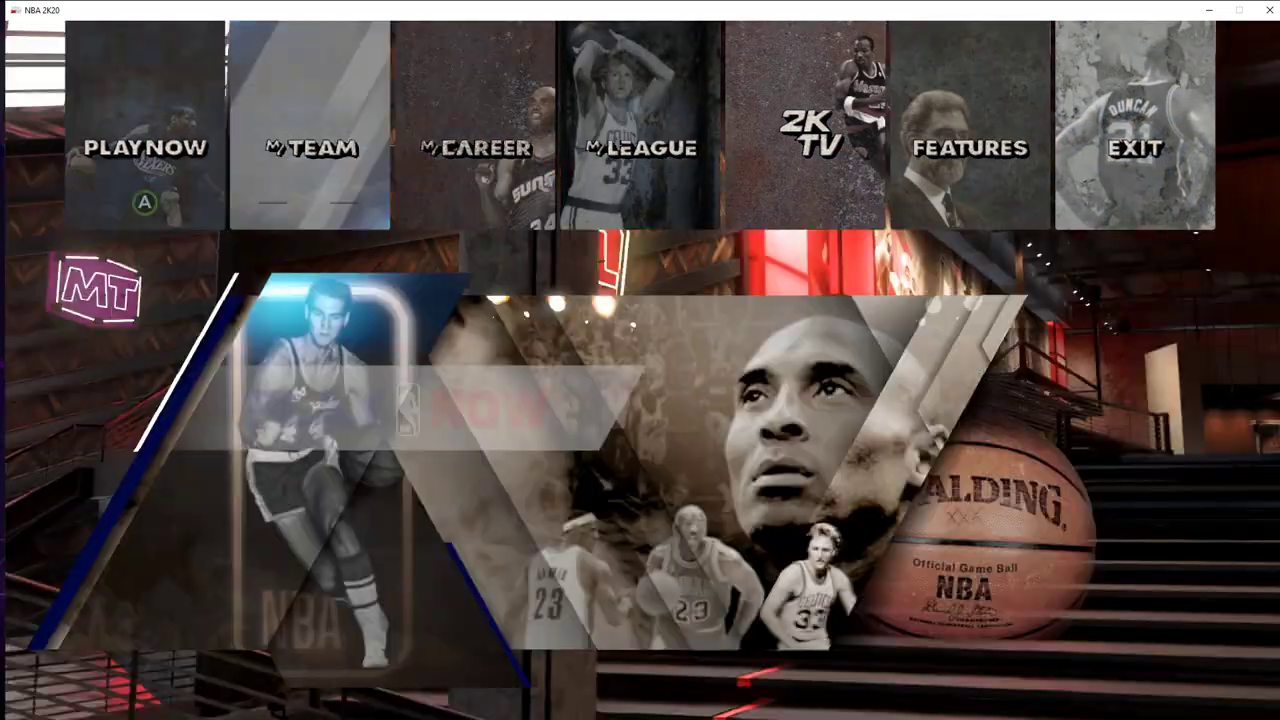
# - Start Play Now and load the Ultimate Retro Roster from user-created rosters
pyautogui.press('Return')
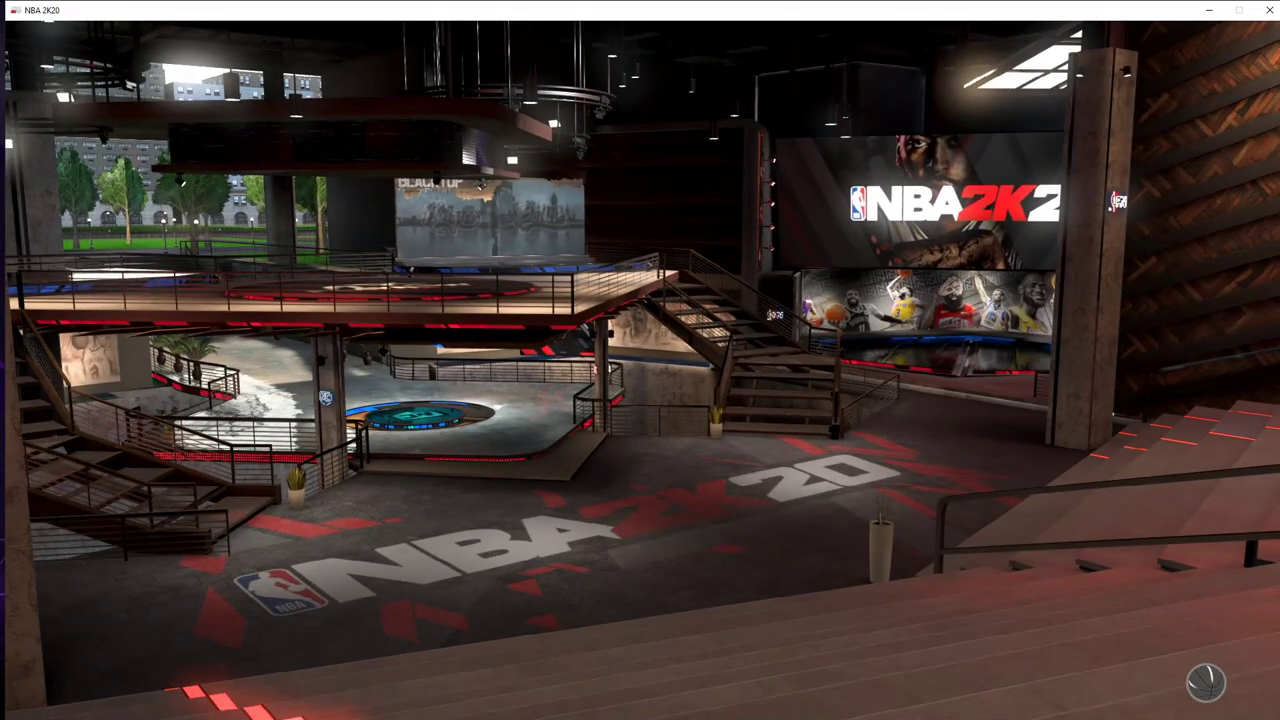
pyautogui.press('y')
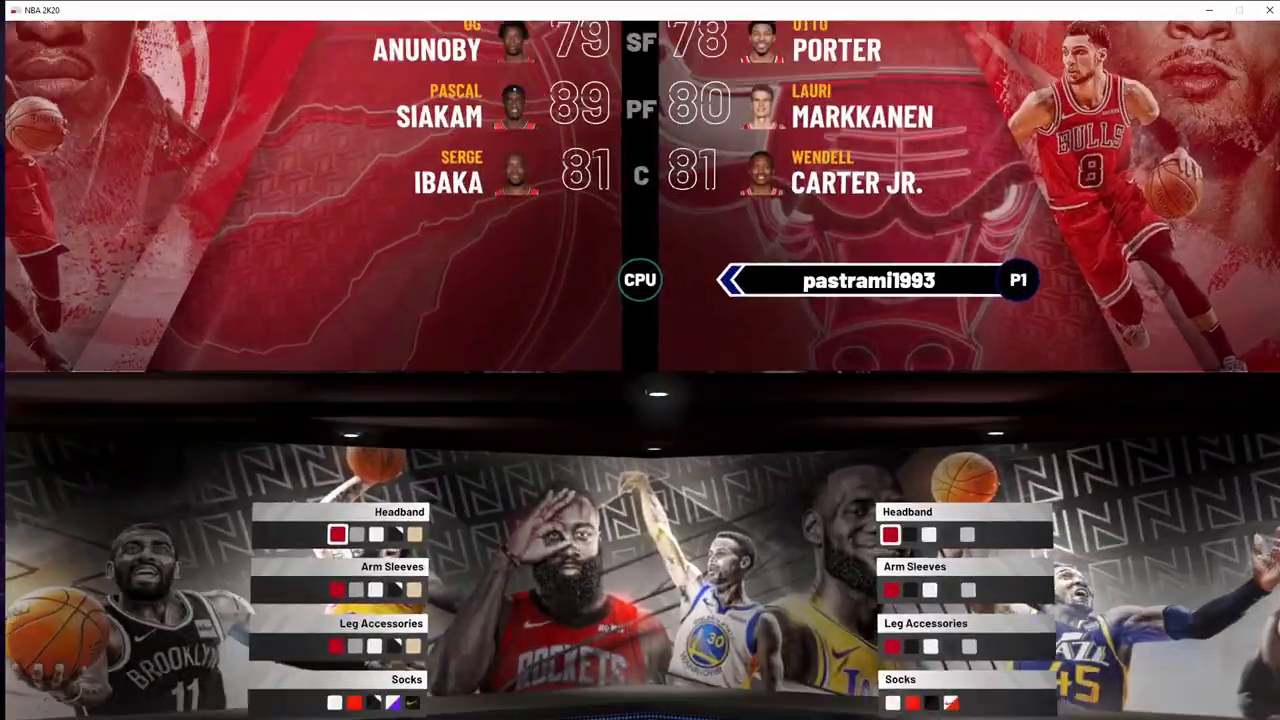
pyautogui.press('Escape')
pyautogui.press('Tab')
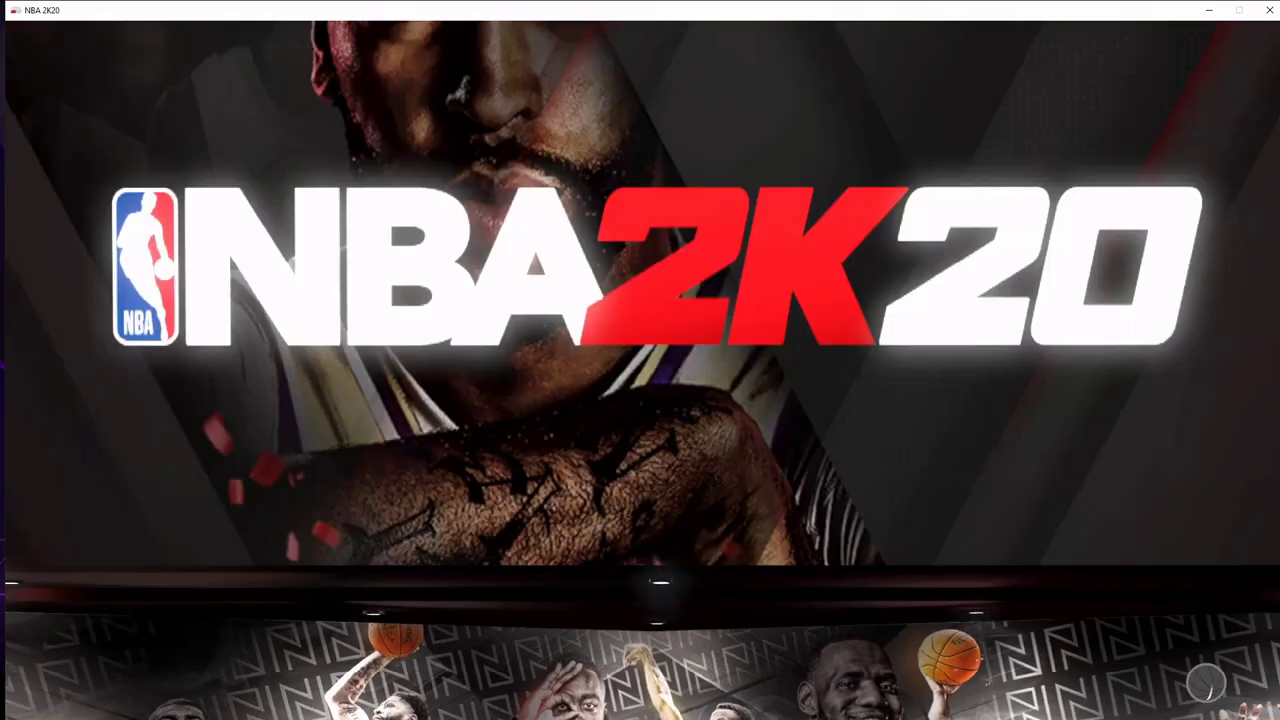
pyautogui.press('Right')
pyautogui.press('Return')
pyautogui.press('Up')
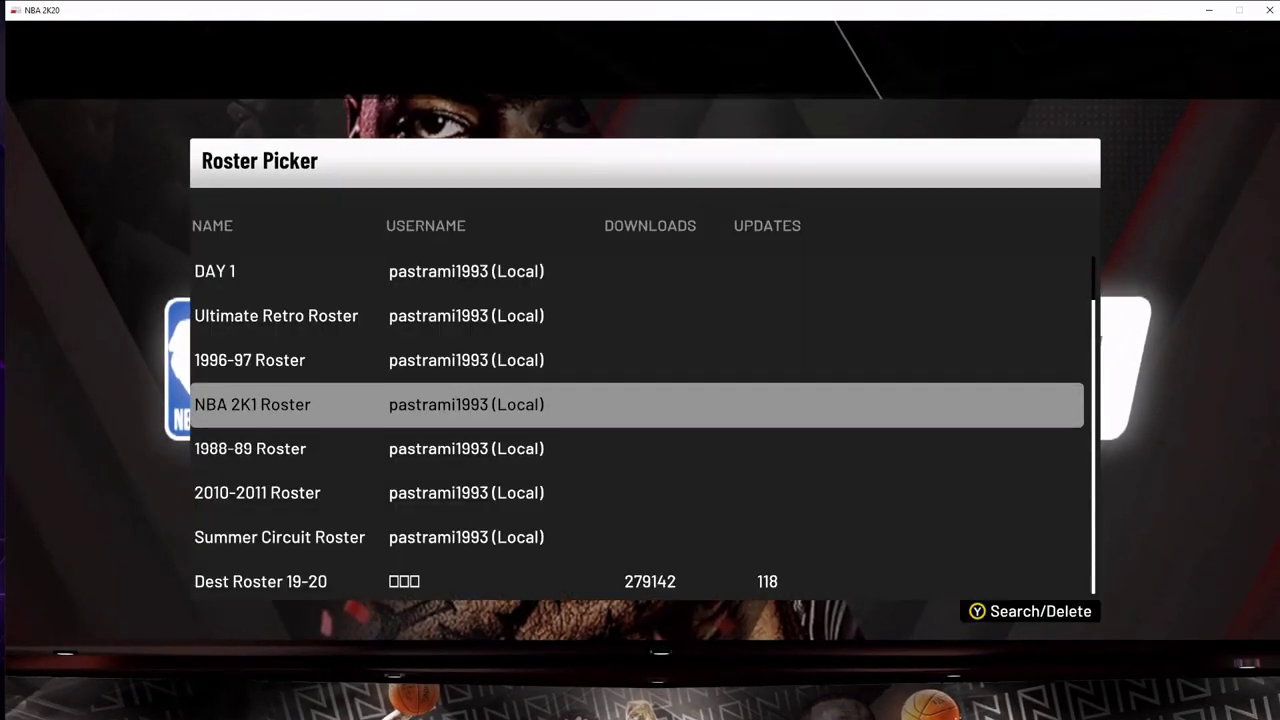
pyautogui.press('Down')
pyautogui.press('Up')
pyautogui.press('Up')
pyautogui.press('Up')
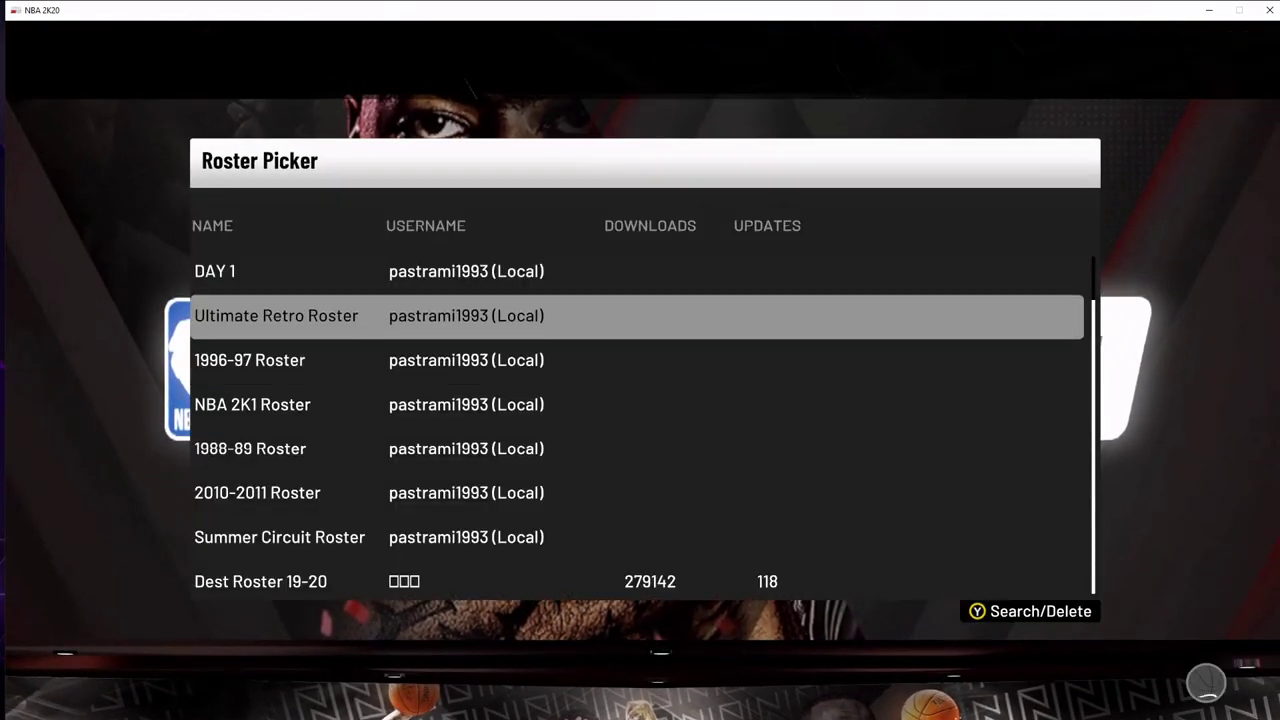
pyautogui.press('Return')
# - Switch both teams to Classic NBA Teams, picking the '02-'03 Wizards and '16-'17 Warriors
pyautogui.press('q')
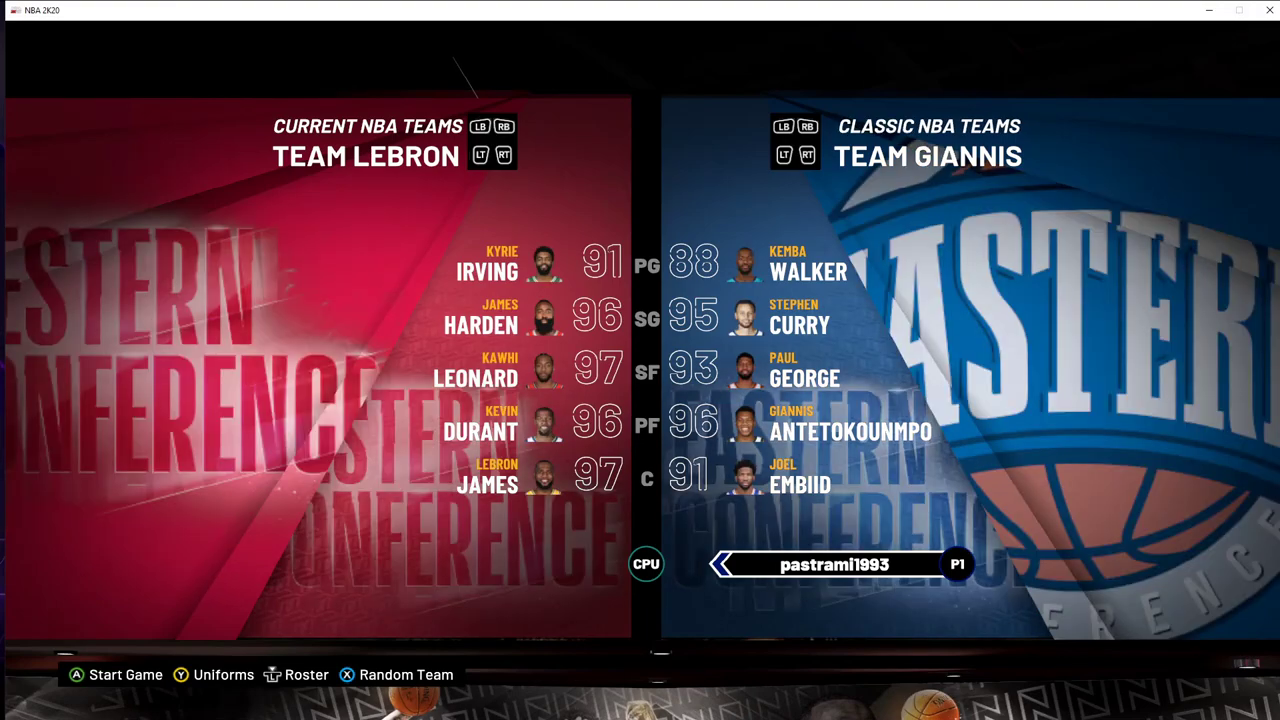
pyautogui.press('Left')
pyautogui.press('e')
pyautogui.press('q')
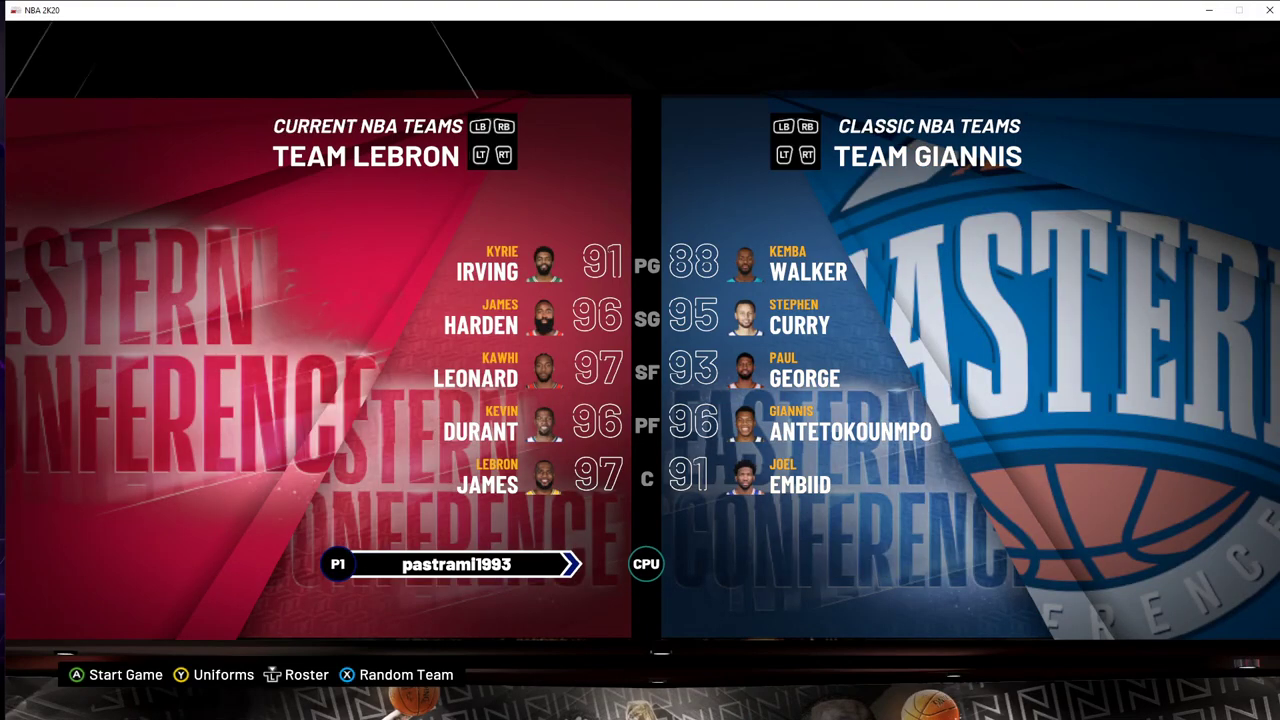
pyautogui.press('e')
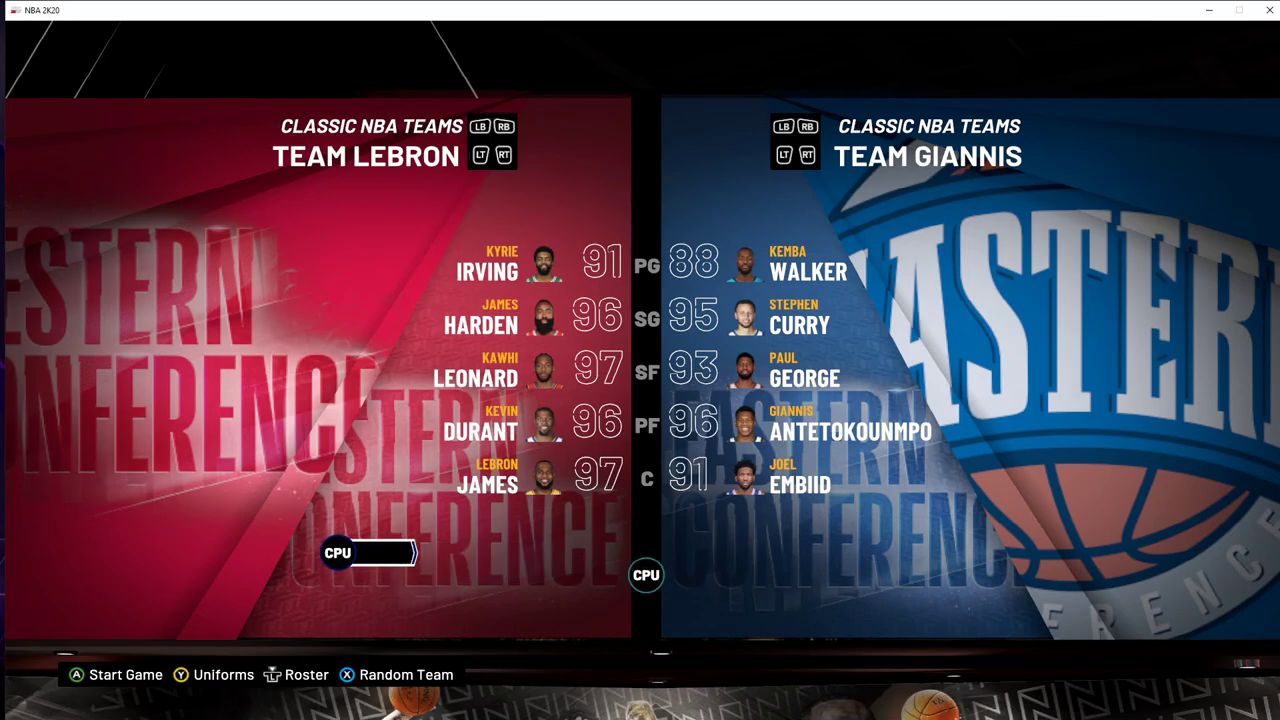
pyautogui.press('Right')
pyautogui.press('e')
pyautogui.press('Left')
pyautogui.press('e')
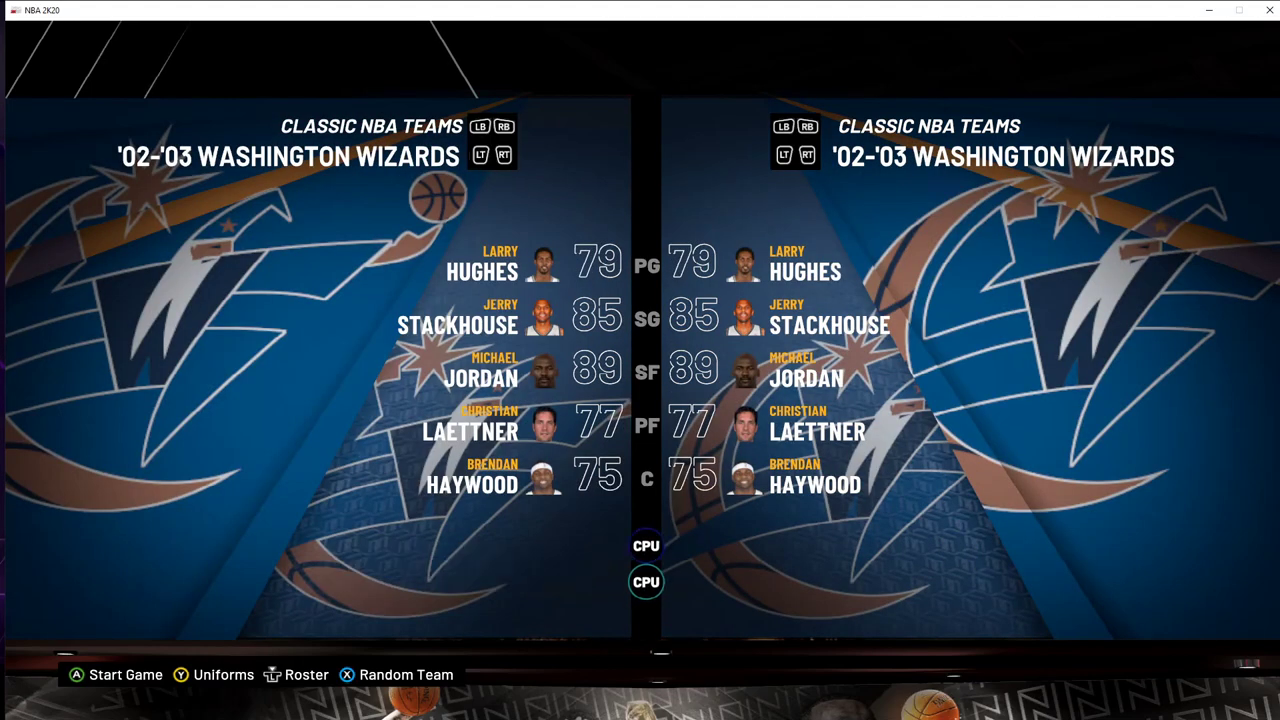
pyautogui.press('e')
pyautogui.press('Right')
pyautogui.press('Right')
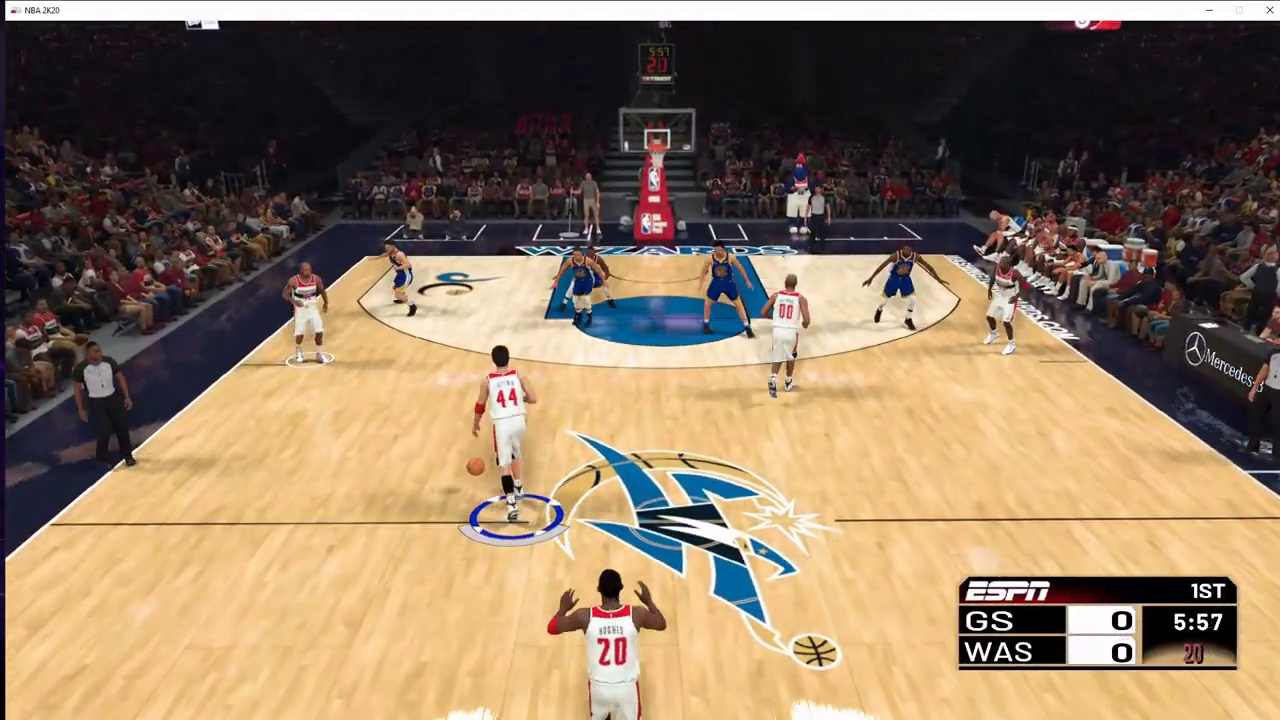
# - Pause the NBA 2K20 match and confirm quitting the game
pyautogui.press('Escape')
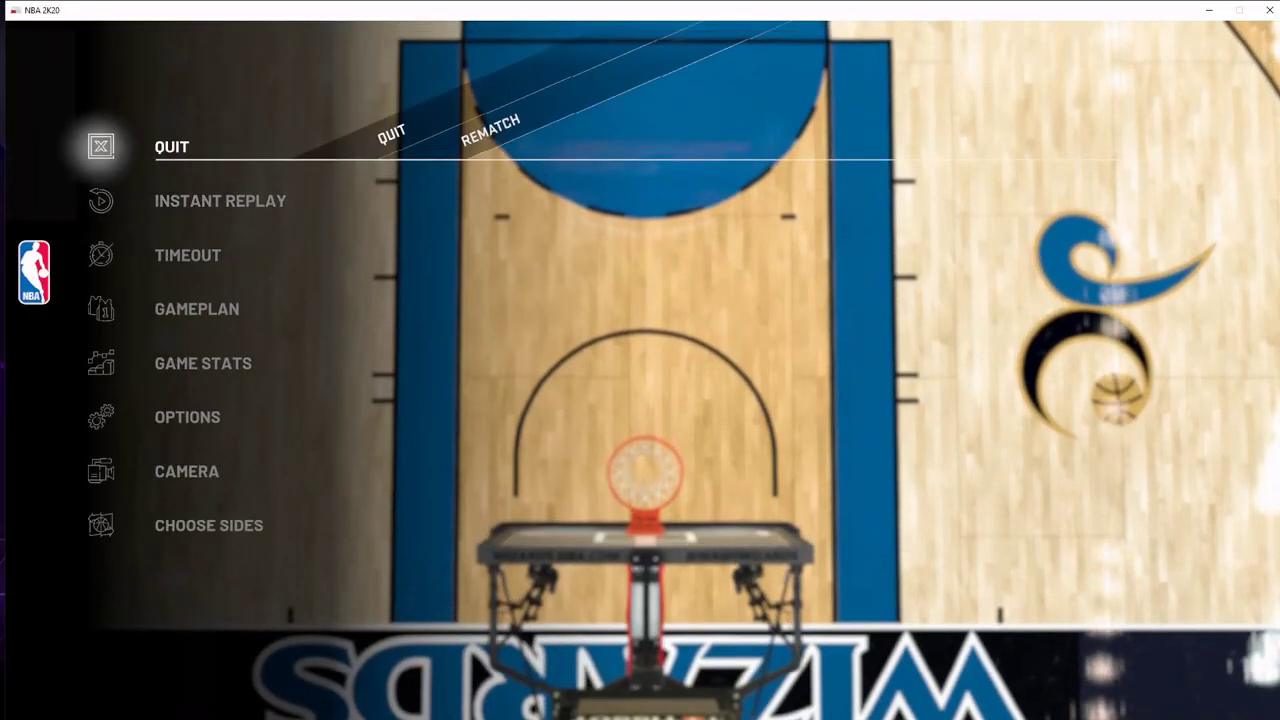
pyautogui.press('Return')
pyautogui.press('Down')
pyautogui.press('Return')
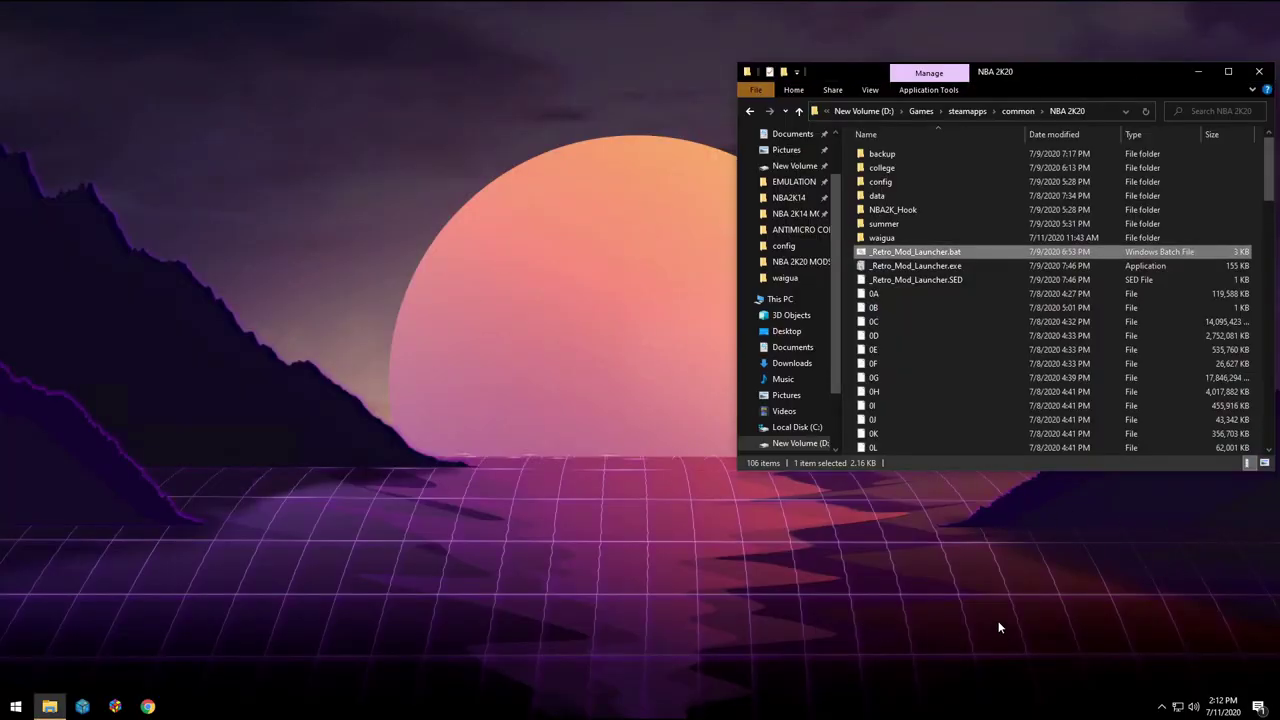
# - Run _Retro_Mod_Launcher.bat from the NBA 2K20 folder, then close its console window
pyautogui.moveTo(1065, 85); pyautogui.dragTo(816, 128)
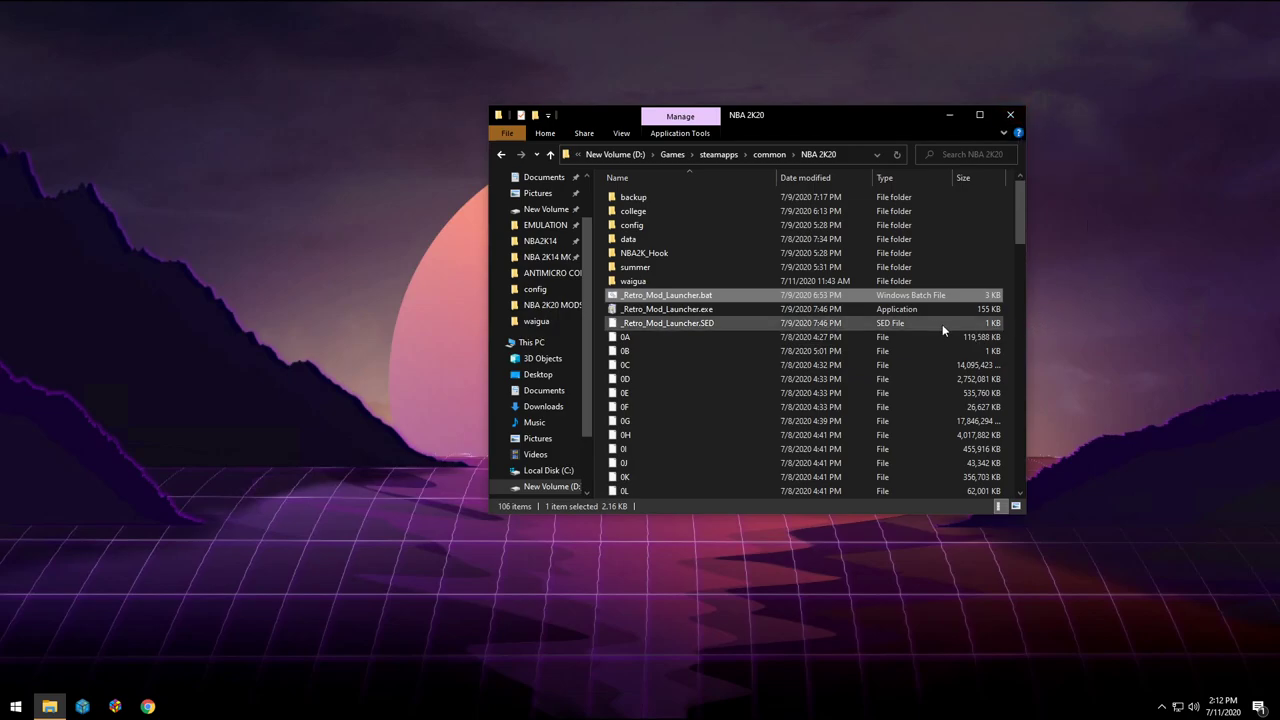
pyautogui.doubleClick(776, 296)
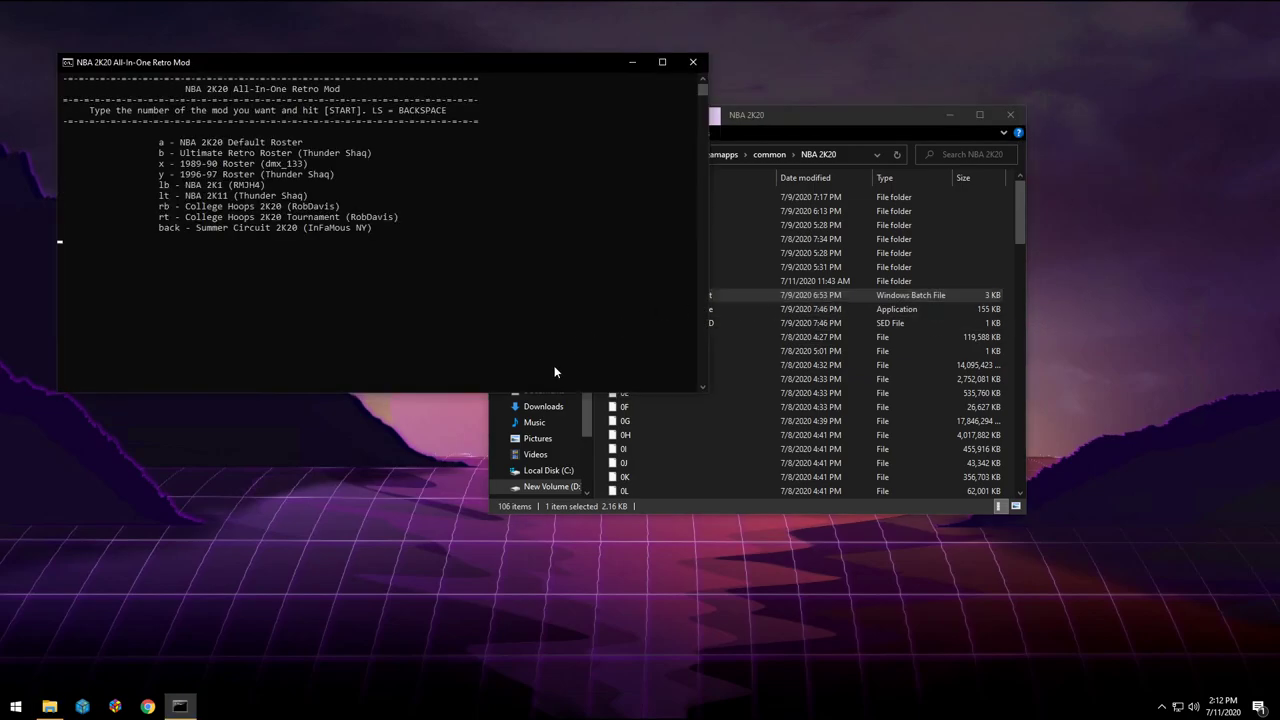
pyautogui.click(693, 62)
# - Bring up _Retro_Mod_Launcher.bat's context menu to edit it with Notepad++
pyautogui.rightClick(658, 300)
pyautogui.press('Escape')
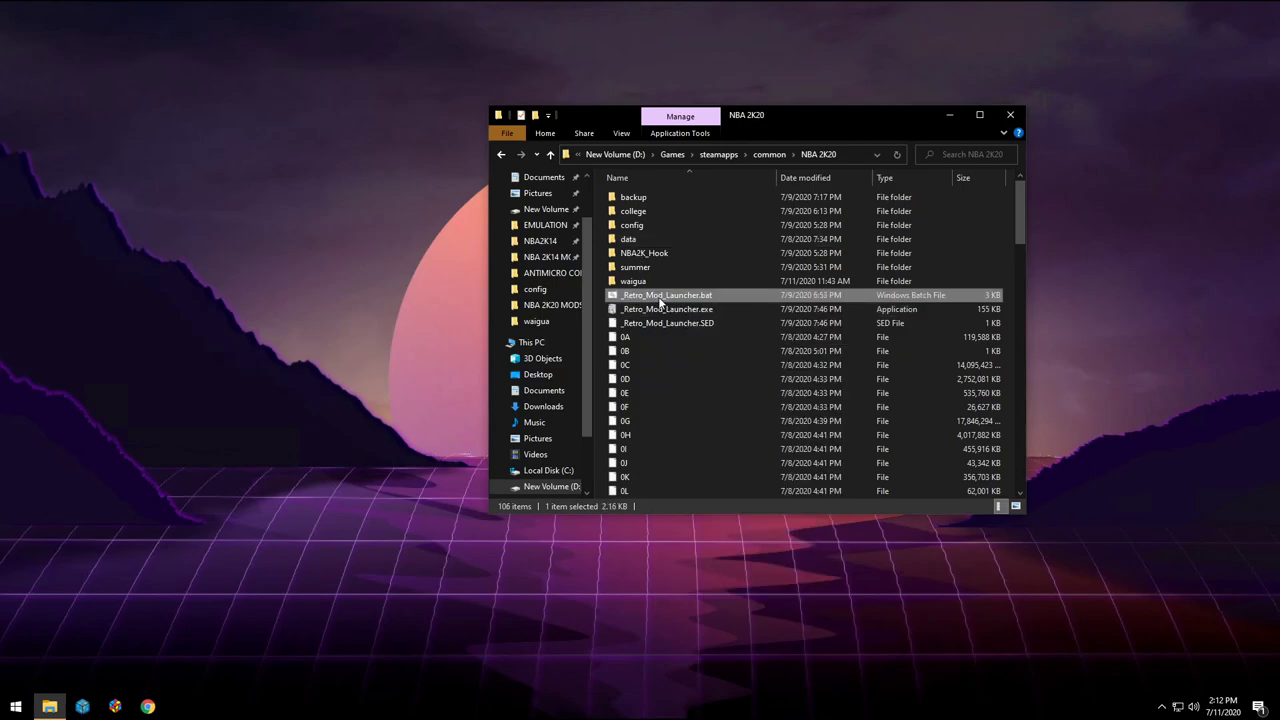
pyautogui.rightClick(660, 302)
pyautogui.click(720, 383)
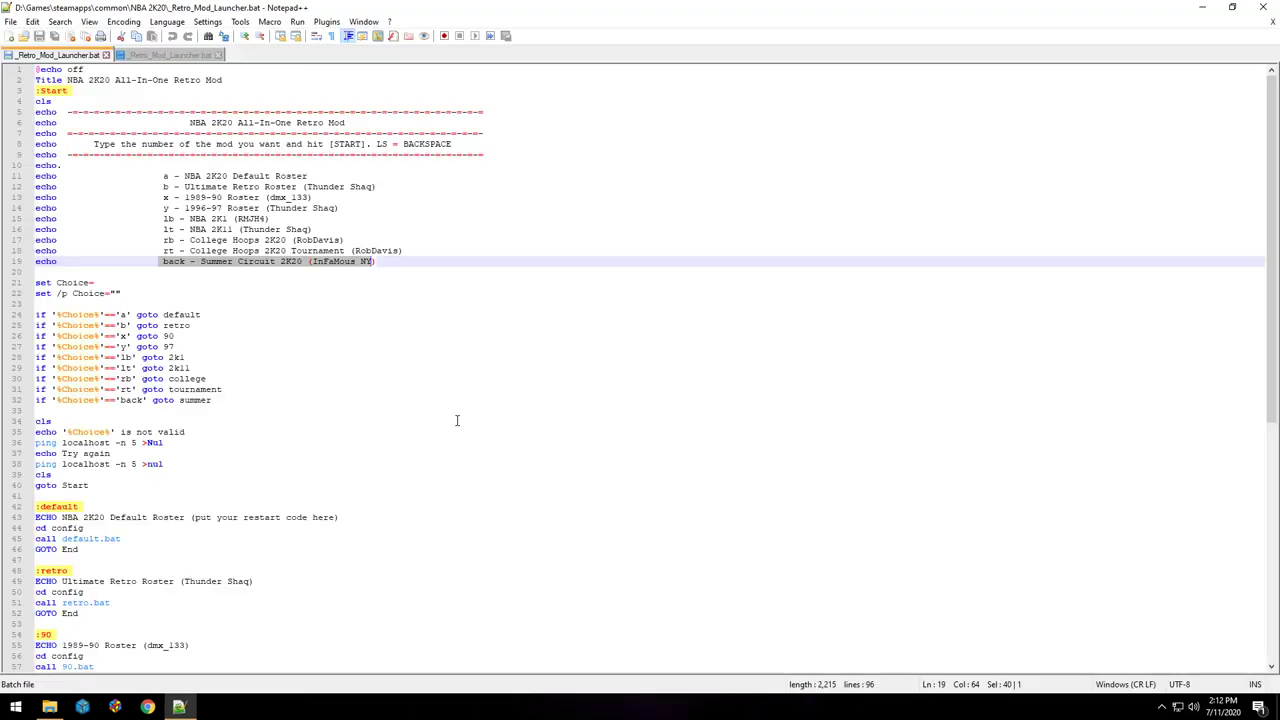
pyautogui.scroll(-13, 234, 341)
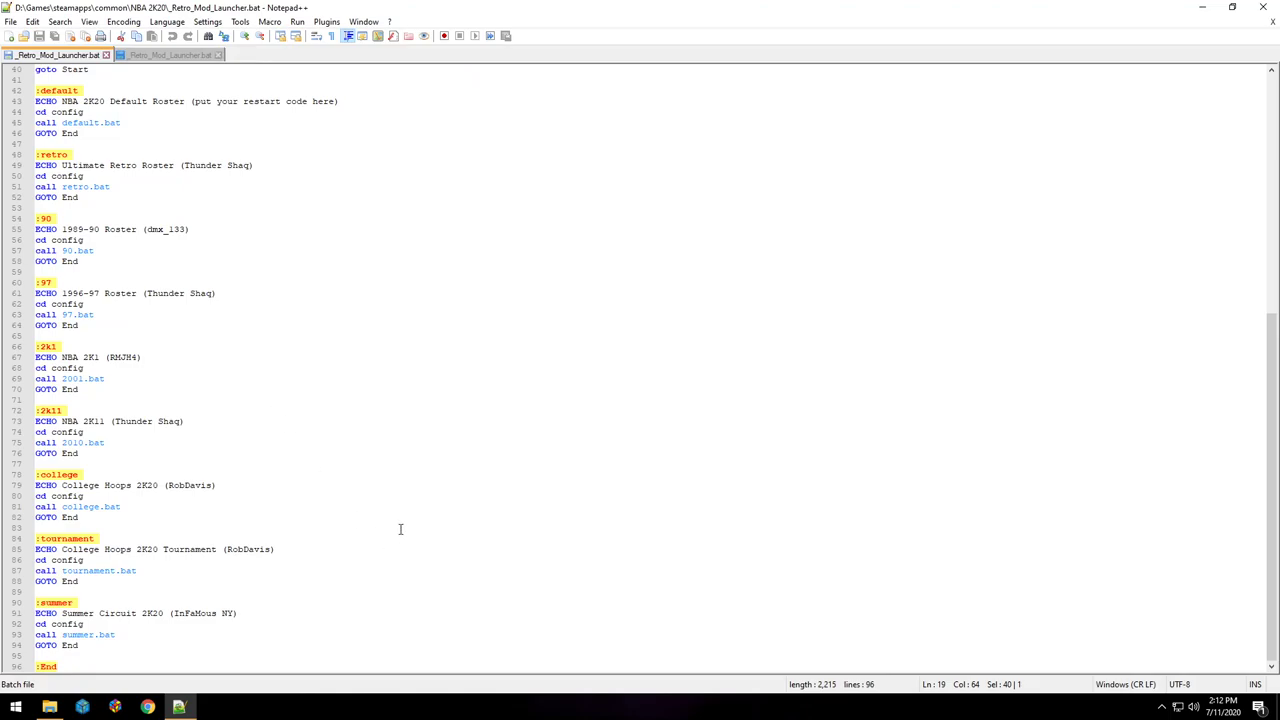
pyautogui.scroll(13, 107, 468)
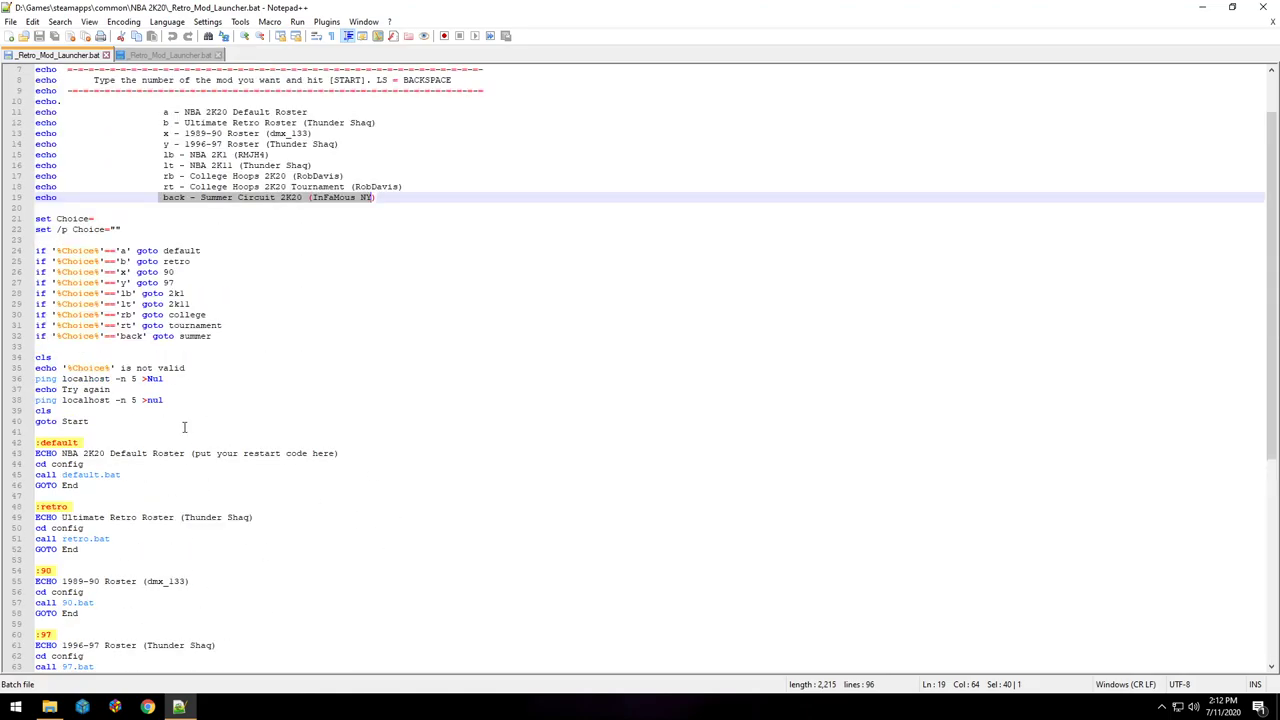